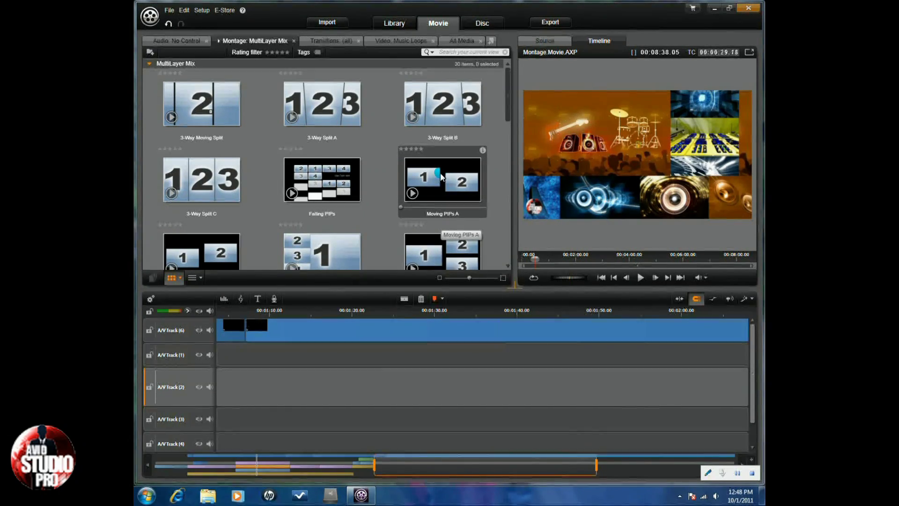
Drag the MultiLayer Mix Moving PIPs template toward A/V Track (2)
left_click_drag(441, 177, 313, 398)
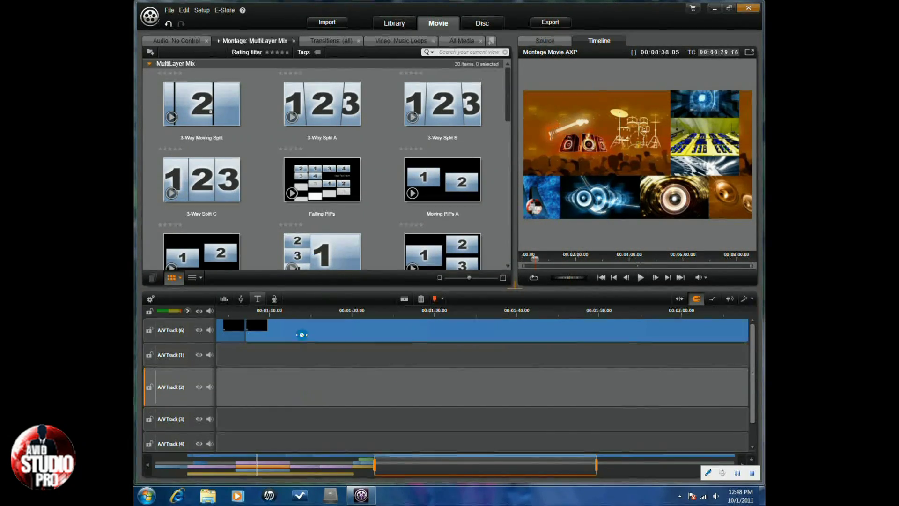
left_click(219, 41)
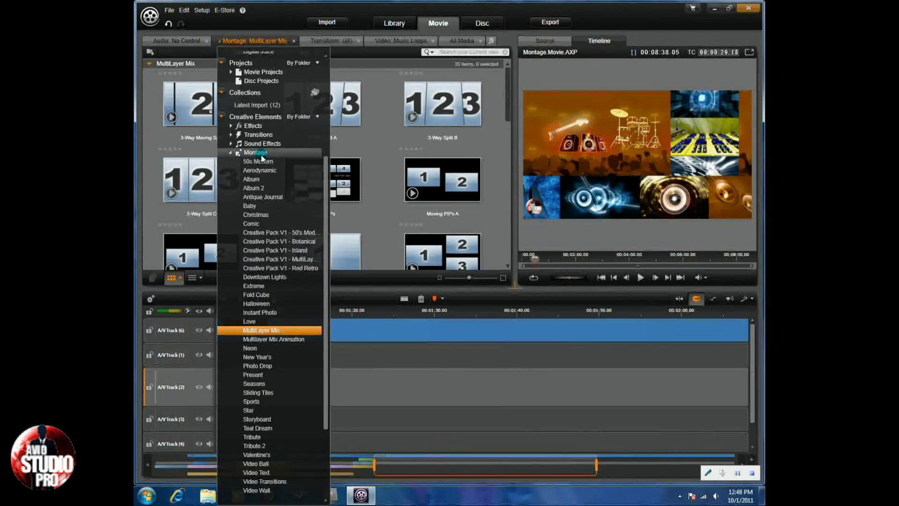
left_click_drag(328, 304, 325, 372)
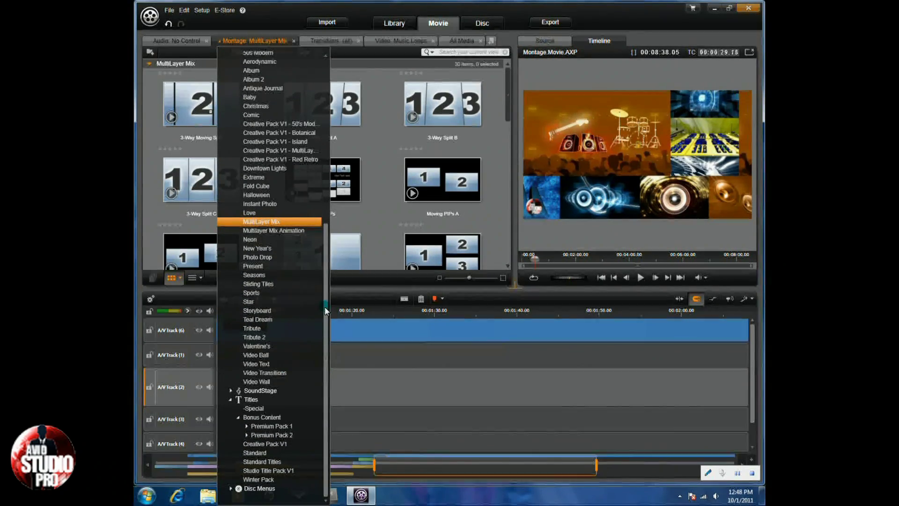
left_click_drag(326, 310, 328, 237)
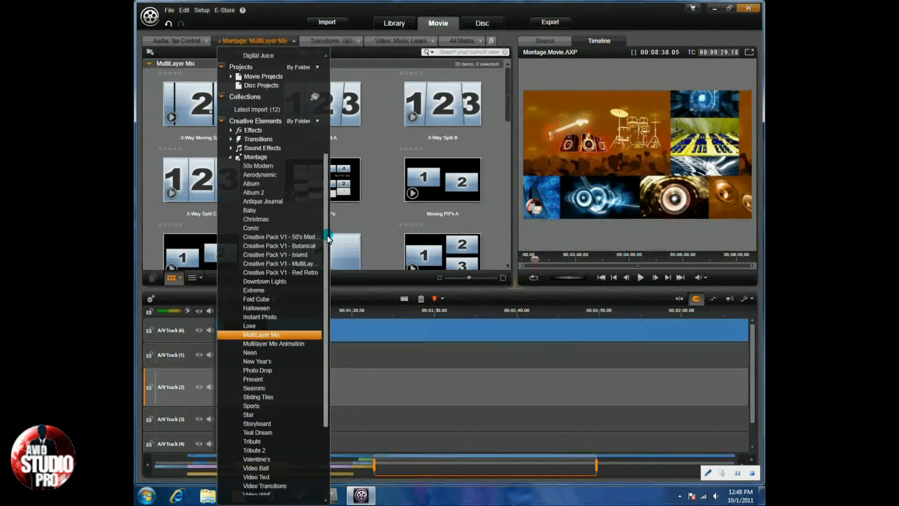
left_click(261, 335)
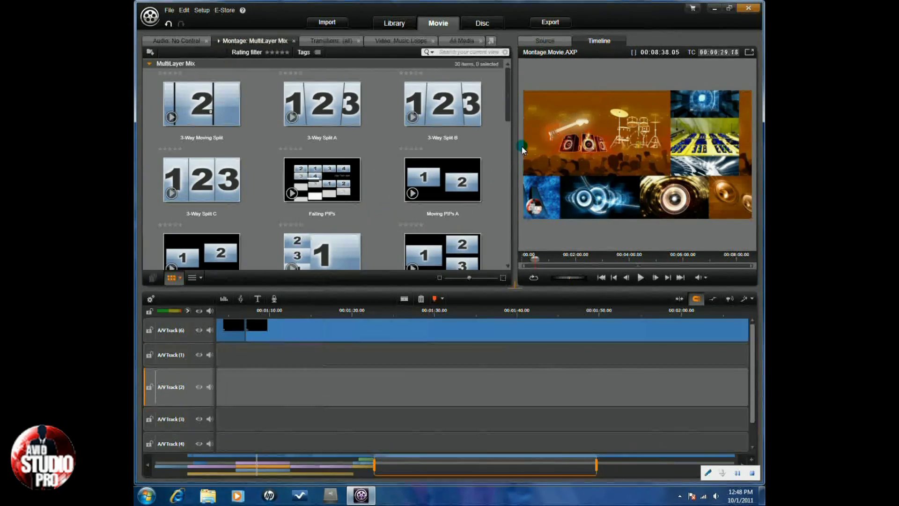
left_click_drag(507, 95, 510, 169)
left_click(373, 378)
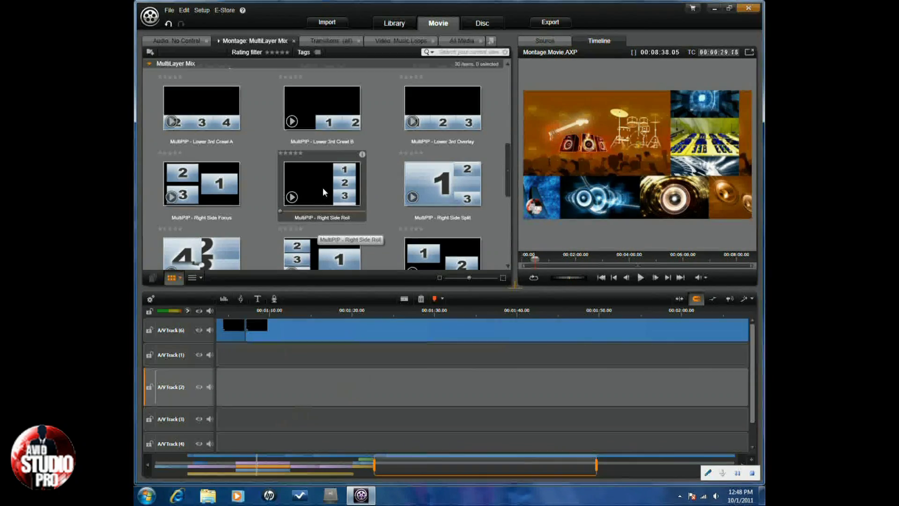
Place Right Side Roll on A/V Track (3) and stack Lower 3rd Crawl B on track 2
left_click_drag(322, 187, 320, 418)
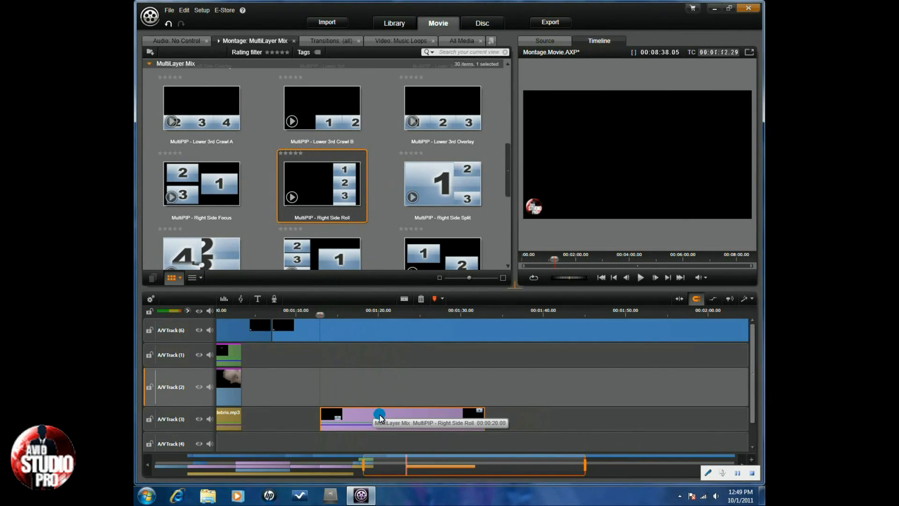
scroll(510, 168, "down", 2)
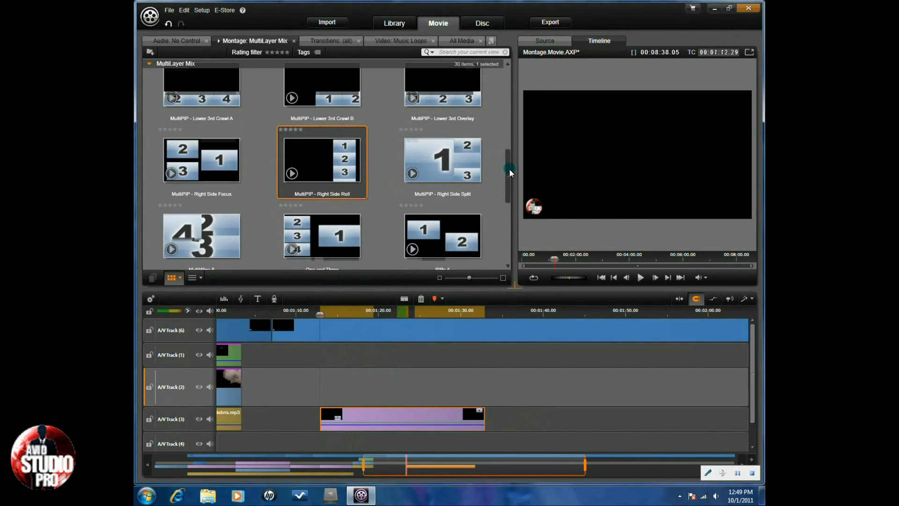
scroll(509, 175, "up", 2)
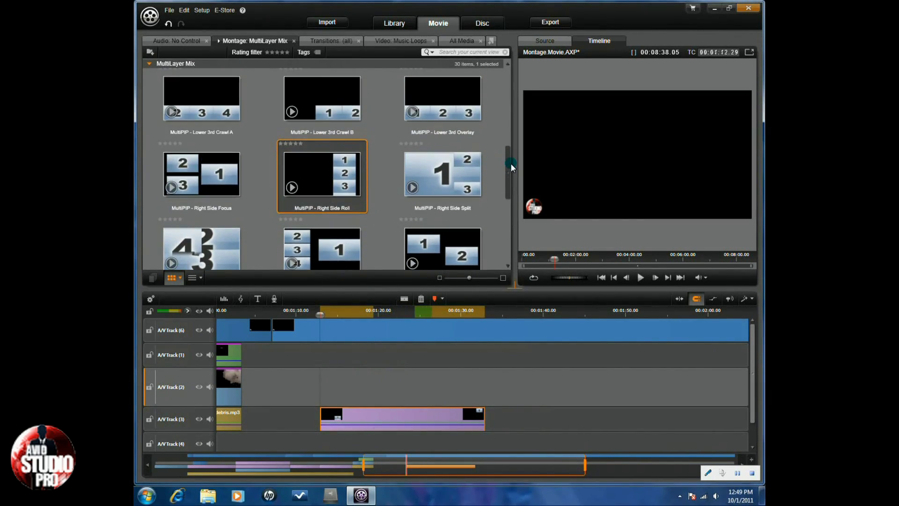
left_click_drag(322, 103, 343, 388)
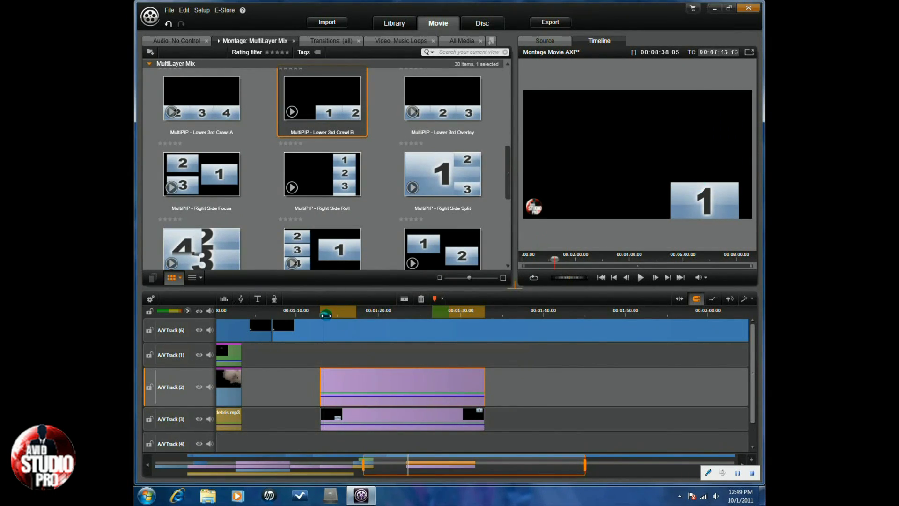
Preview the stacked montages at the playhead, then show the Video: Music Loops collection
left_click_drag(403, 313, 404, 314)
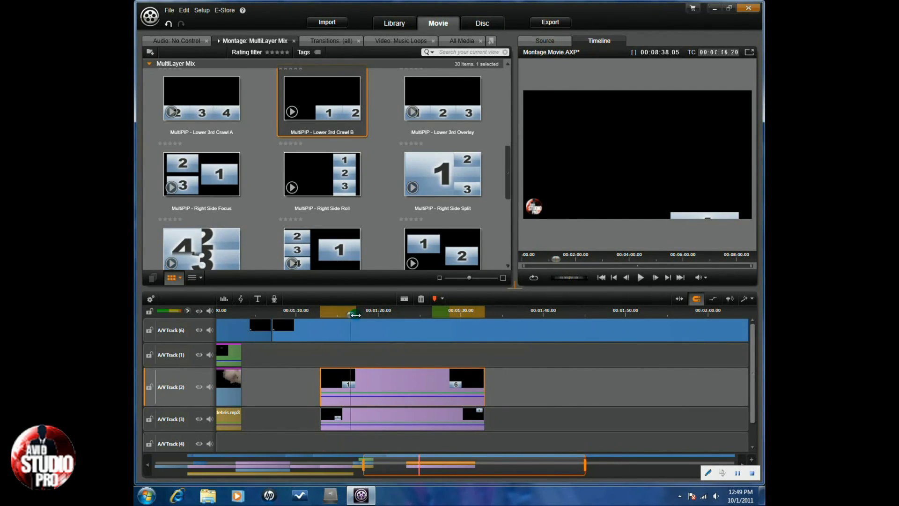
left_click_drag(413, 315, 327, 327)
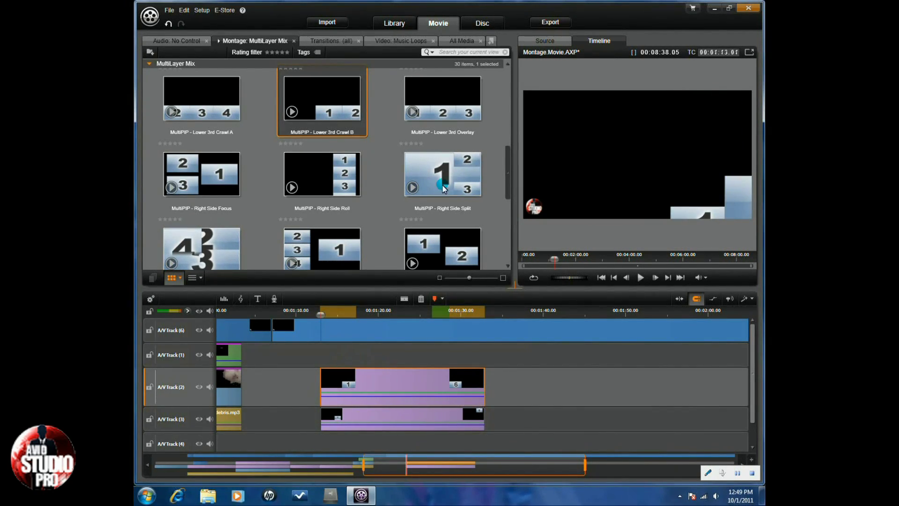
left_click(401, 42)
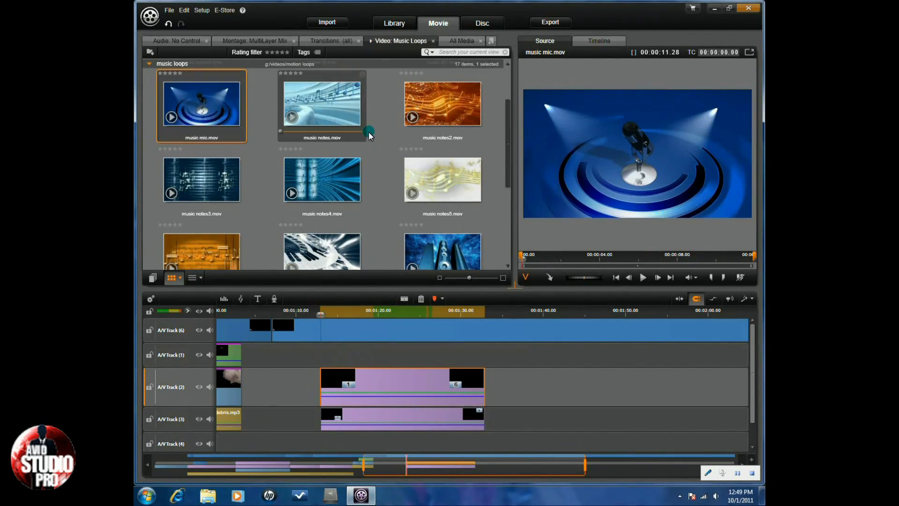
Put music concert.mov on A/V Track (4) and trim the montage to end with it
left_click_drag(508, 128, 506, 90)
left_click_drag(211, 108, 311, 369)
left_click_drag(327, 444, 478, 421)
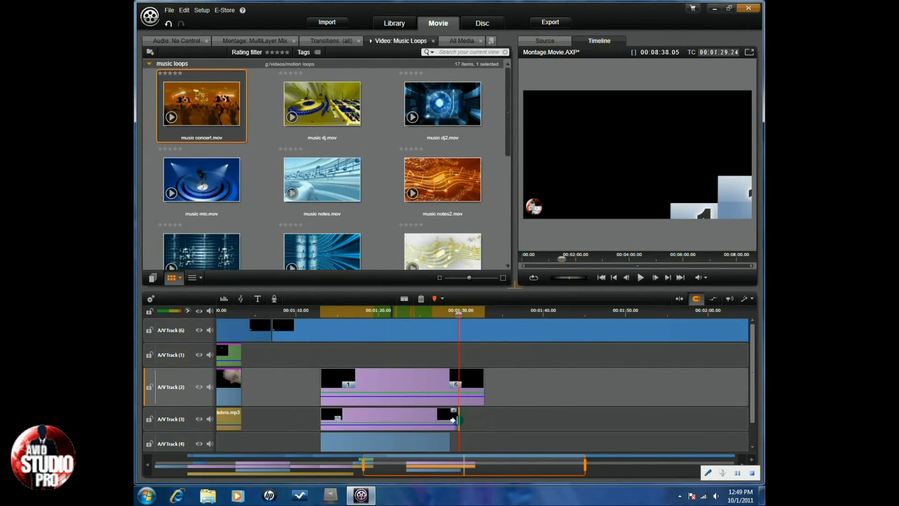
left_click_drag(470, 386, 462, 385)
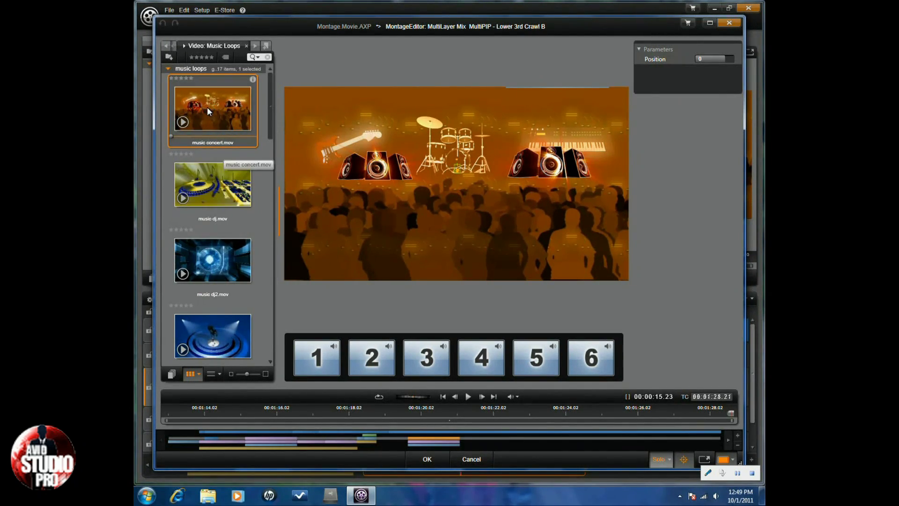
Fill slots 6, 5, 4 and 3 with music concert.mov, music dj.mov and music dj2.mov
left_click_drag(208, 111, 604, 356)
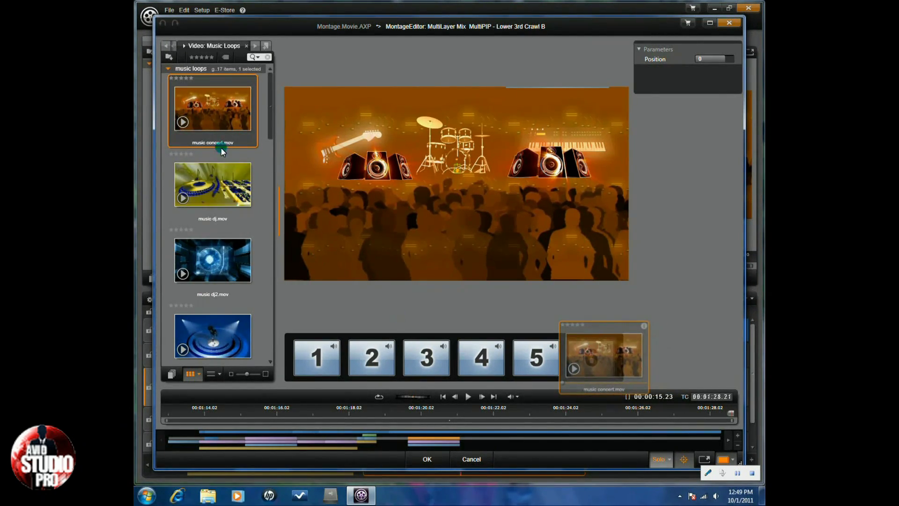
left_click_drag(209, 179, 389, 304)
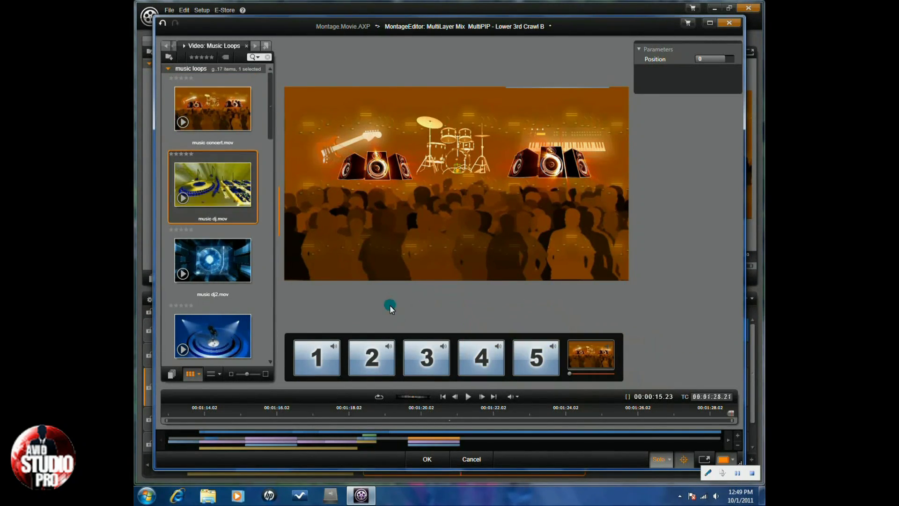
left_click_drag(209, 265, 470, 360)
left_click_drag(210, 193, 522, 350)
left_click_drag(210, 266, 431, 353)
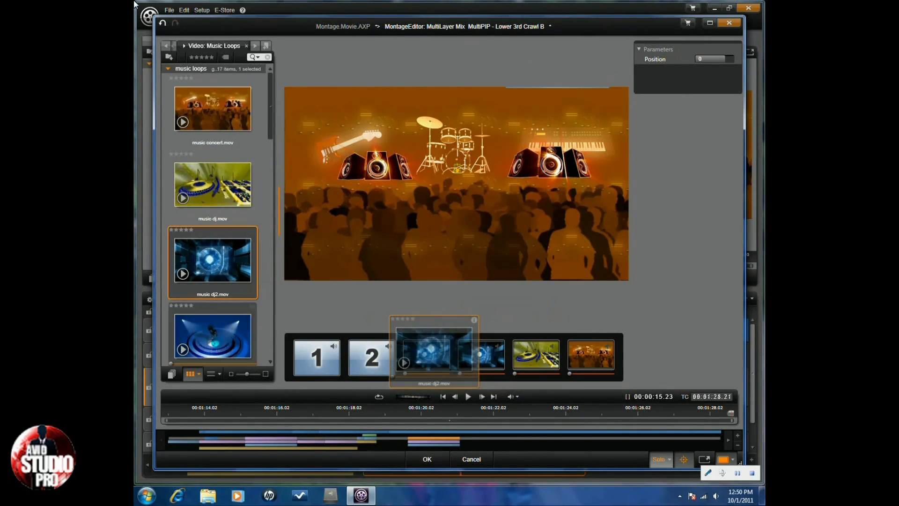
Put music mic.mov in slot 2 and music notes.mov in slot 1, then rewind the preview to 01:23.06
left_click_drag(212, 336, 371, 365)
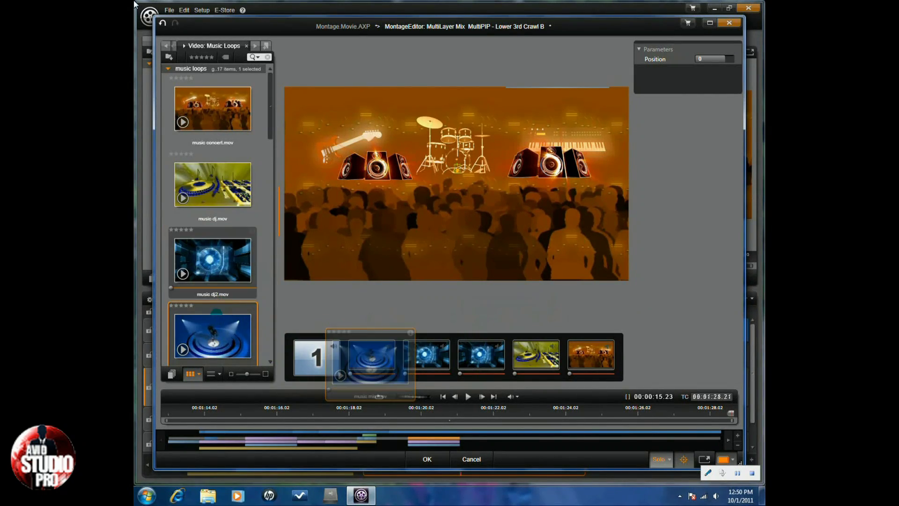
left_click_drag(270, 119, 270, 157)
left_click_drag(212, 246, 318, 356)
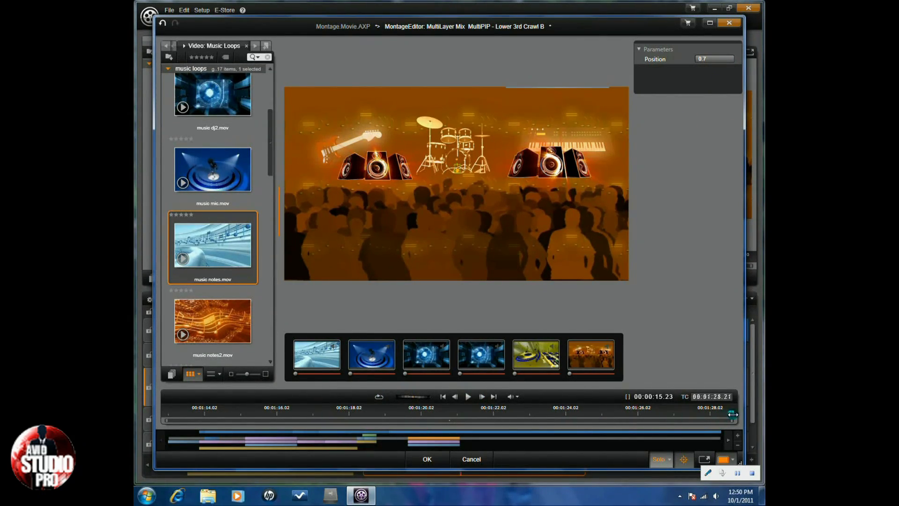
left_click_drag(617, 424, 485, 413)
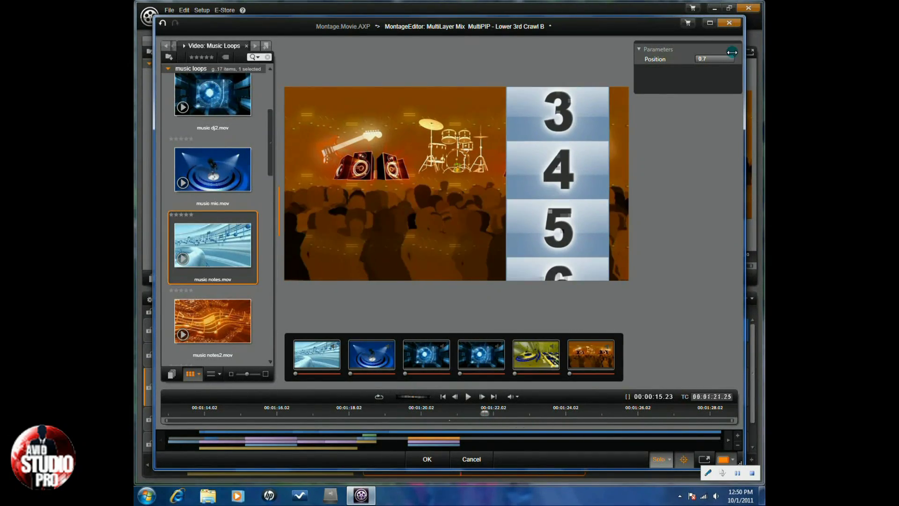
Set the crawl montage's Position to 0 and apply the changes with OK
left_click_drag(719, 60, 693, 62)
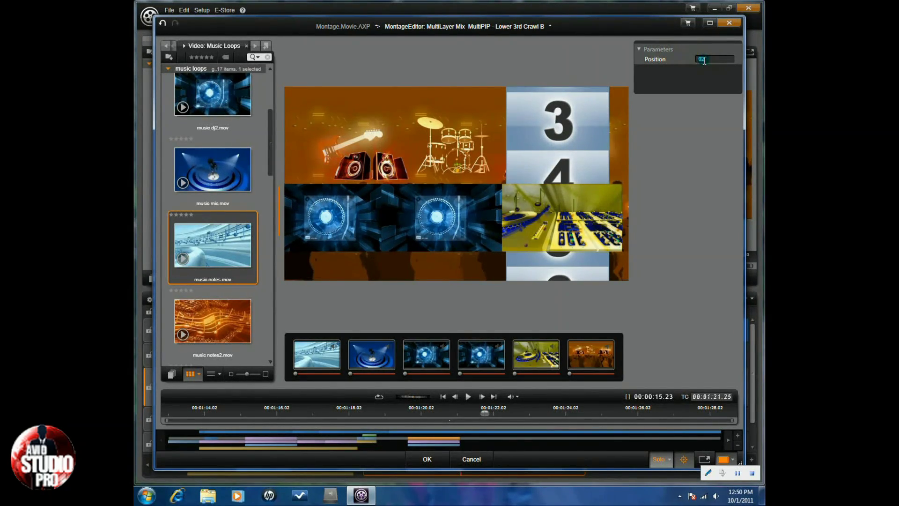
type("0")
key("Return")
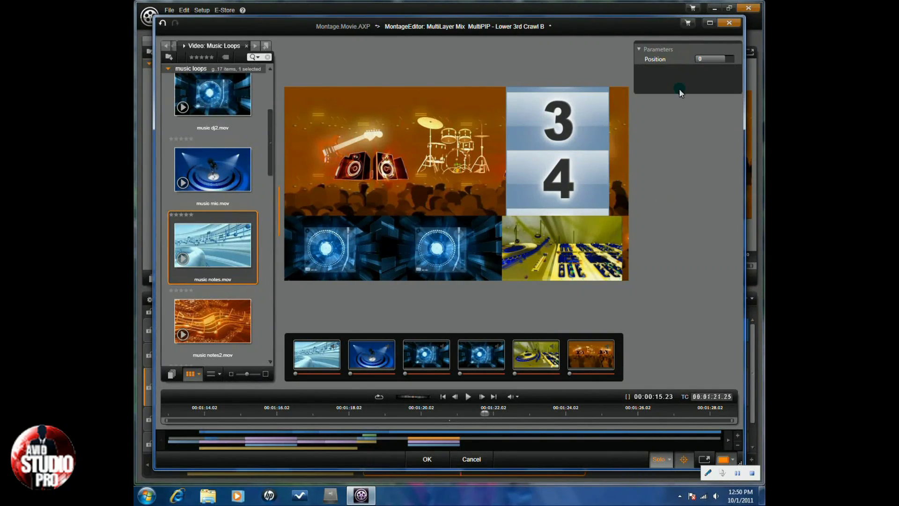
left_click(424, 461)
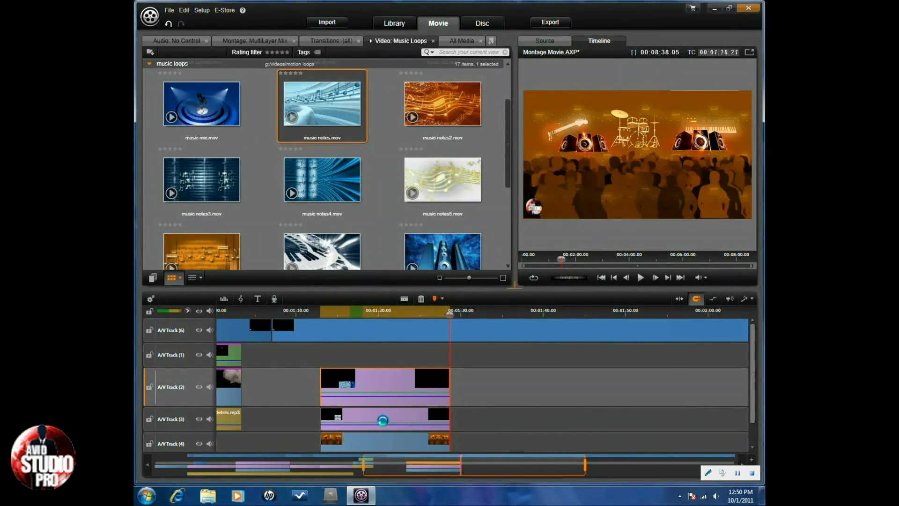
Open the Right Side Roll montage on A/V Track (3) and view music notes.mov by scenes
left_click(384, 421)
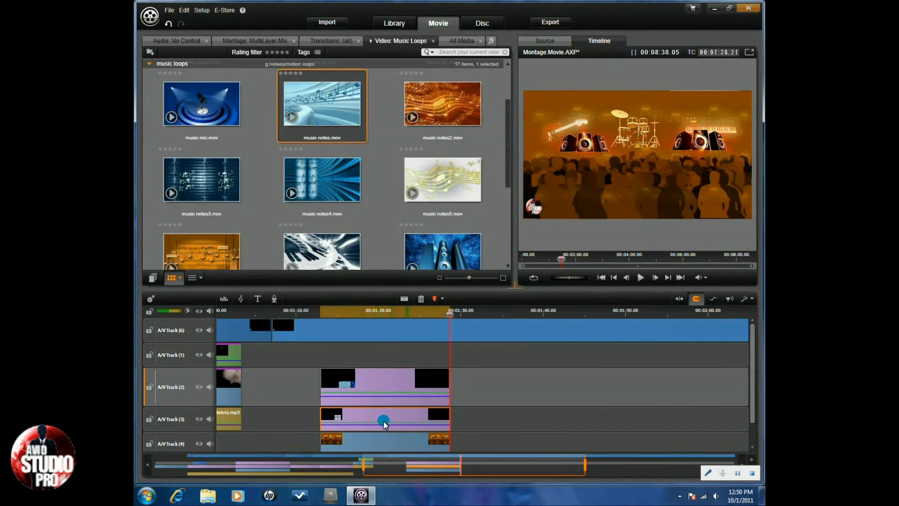
double_click(384, 420)
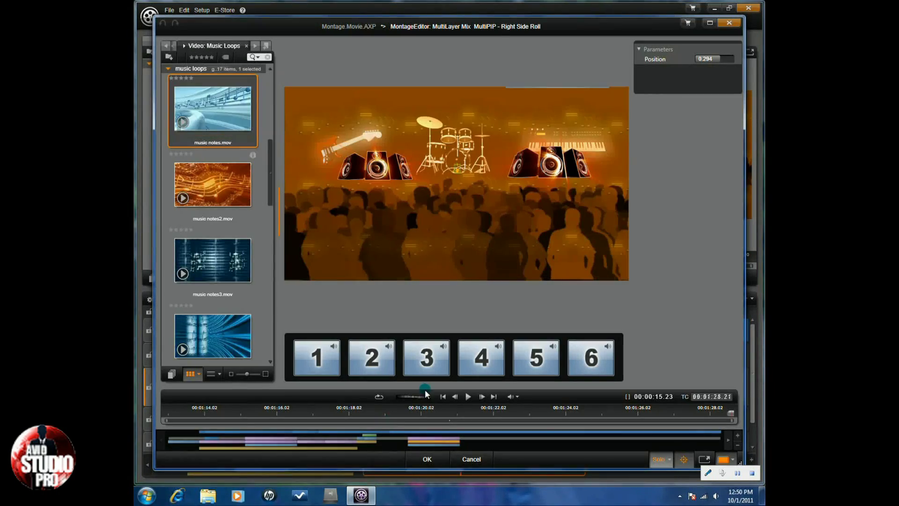
left_click(211, 374)
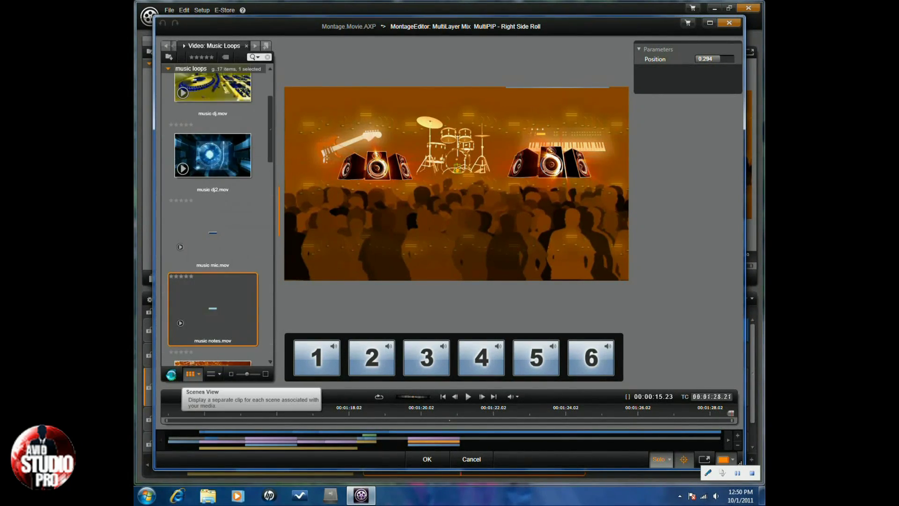
left_click(172, 374)
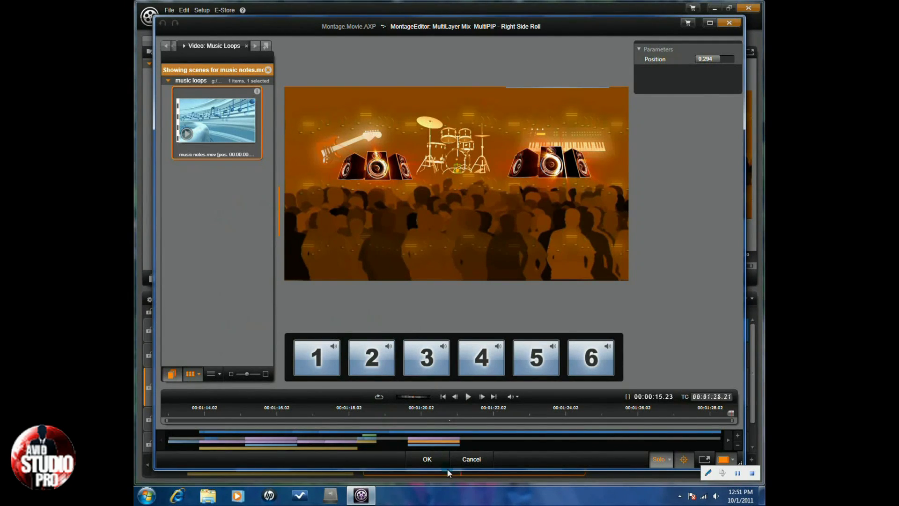
Return the library to the full music loops collection shown as thumbnails
left_click(200, 374)
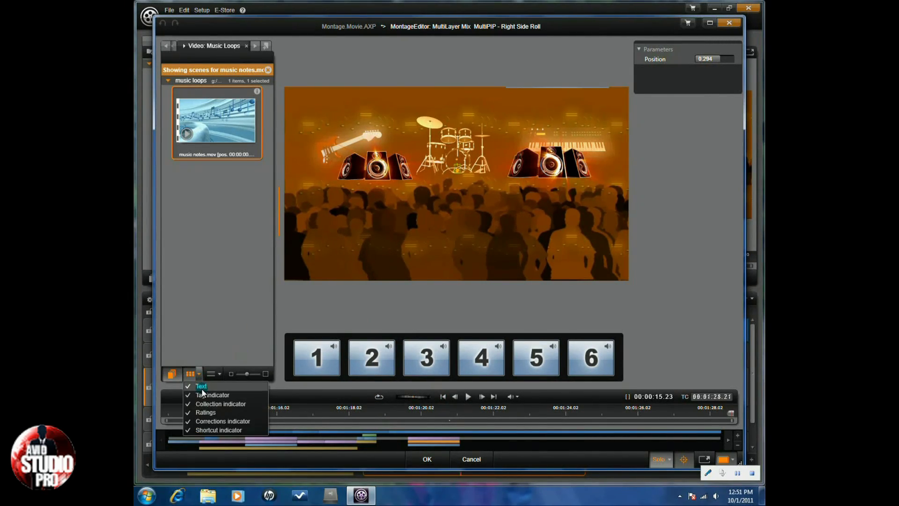
left_click(208, 335)
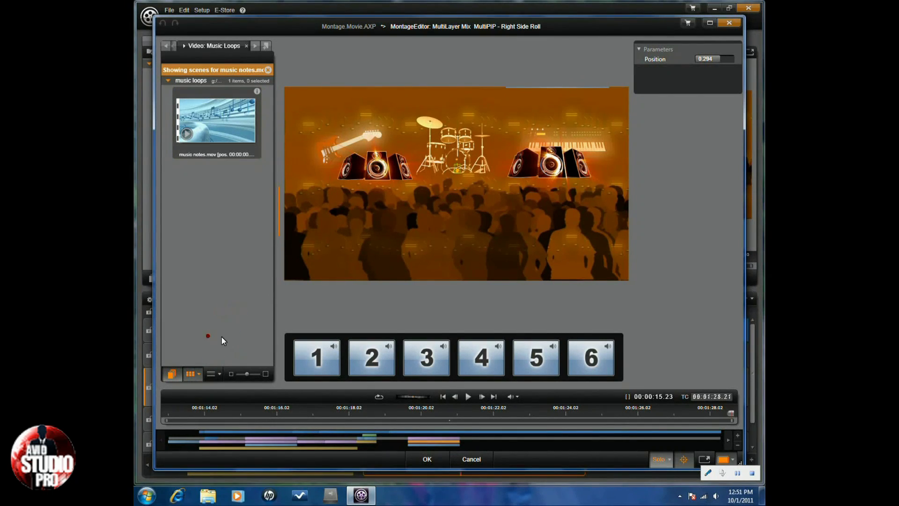
left_click(211, 374)
left_click(176, 375)
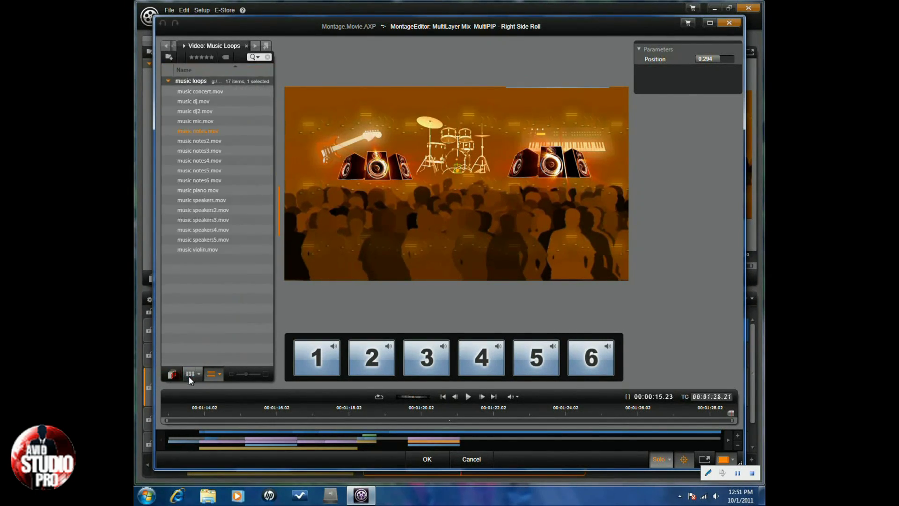
left_click(189, 374)
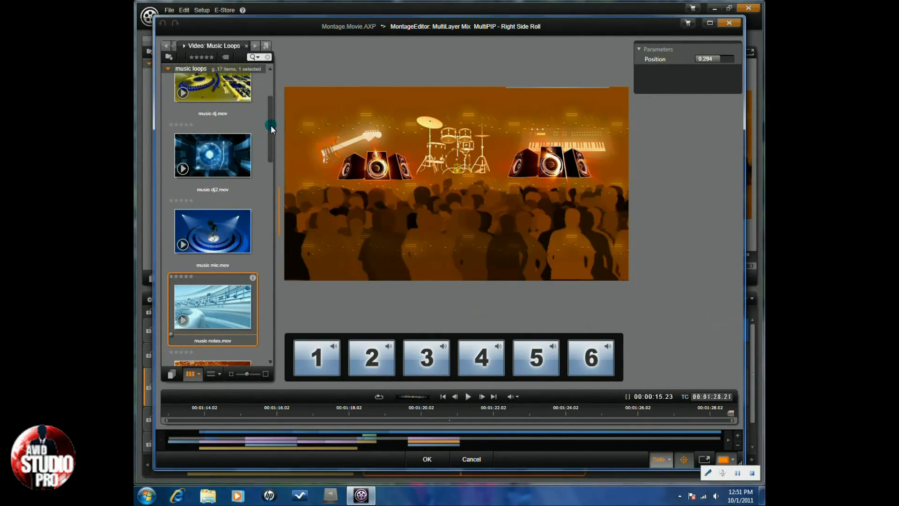
Fill Right Side Roll slot 1 with music dj.mov and slot 2 with music mic.mov, then close the editor
scroll(270, 98, "up", 2)
left_click_drag(208, 162, 311, 355)
left_click_drag(203, 298, 406, 356)
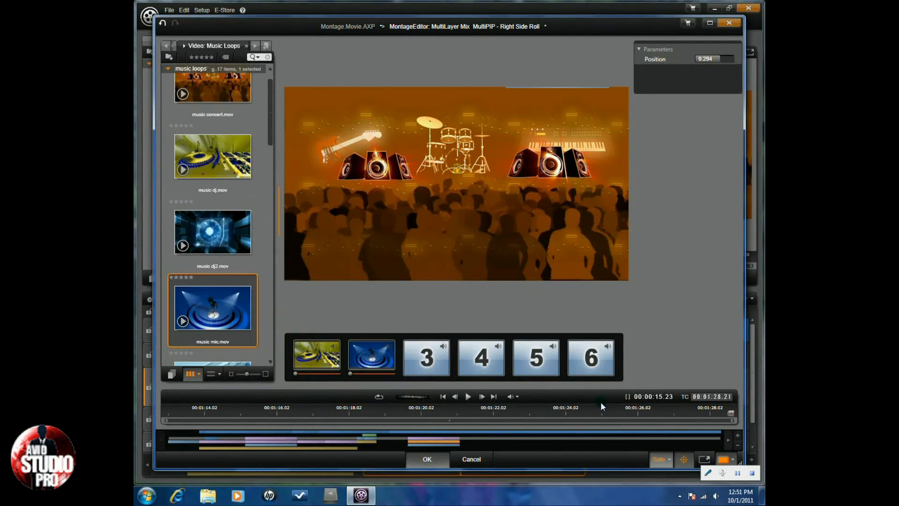
key("Return")
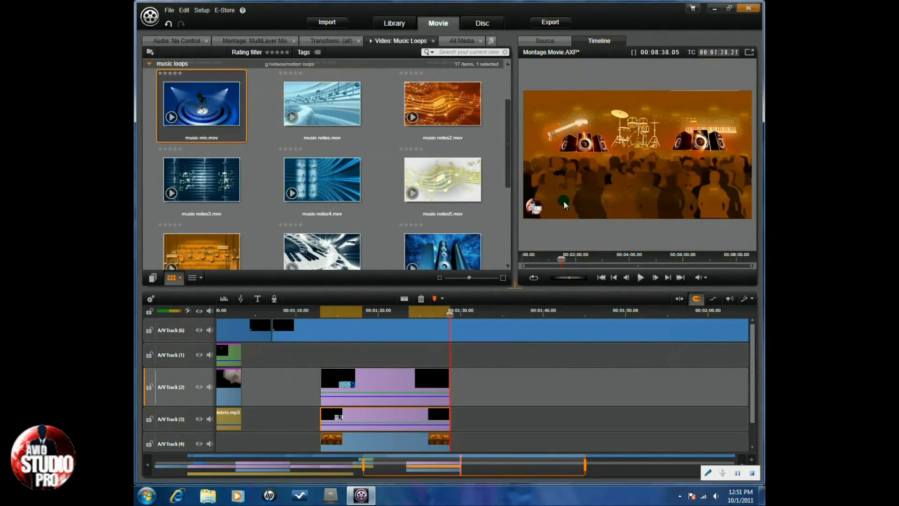
left_click(379, 447)
Add Video Wall 2 - Segue A after the first montage on A/V Track (3)
left_click(253, 42)
left_click(241, 42)
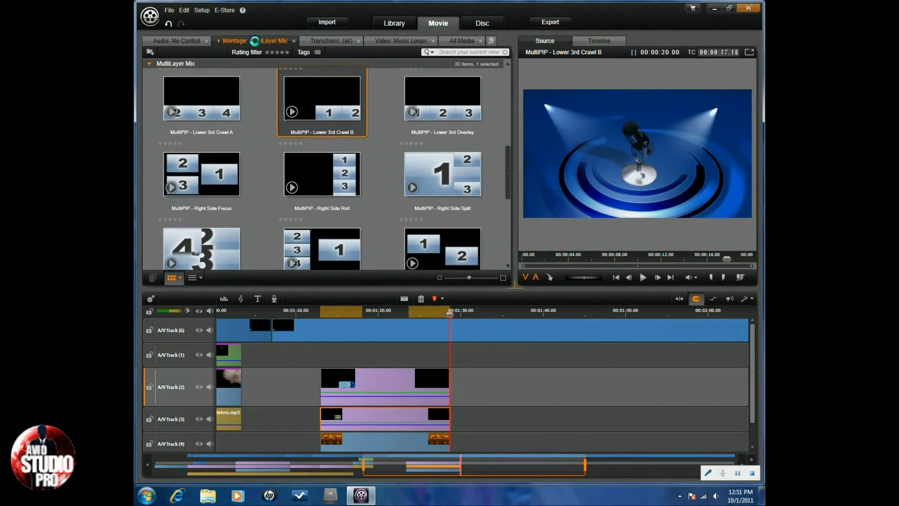
left_click(218, 41)
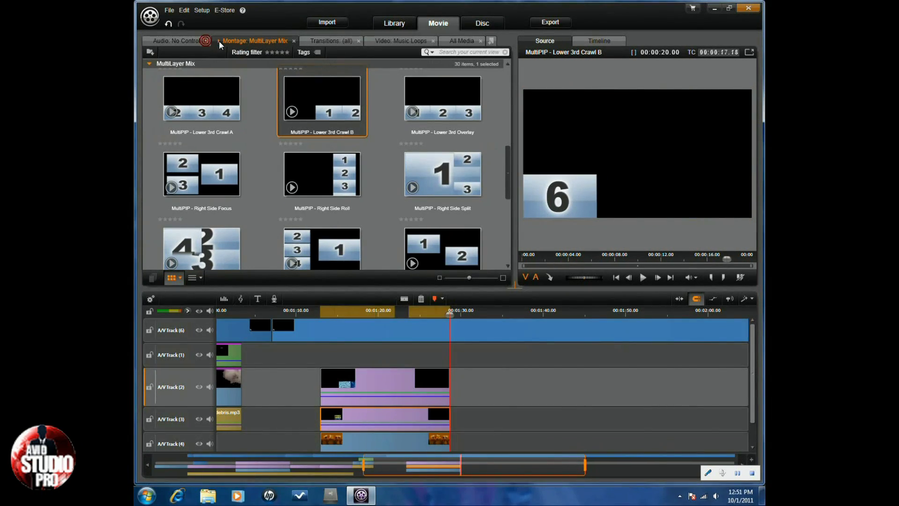
scroll(326, 282, "down", 4)
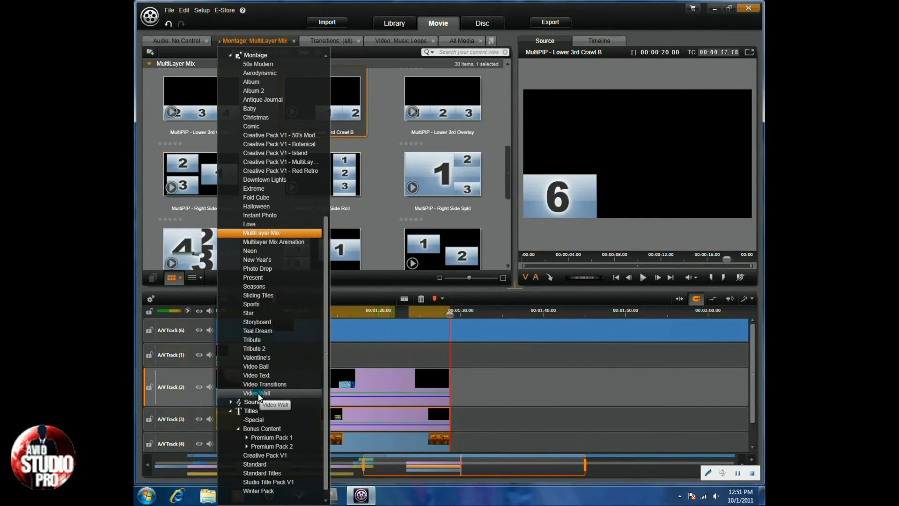
left_click(258, 394)
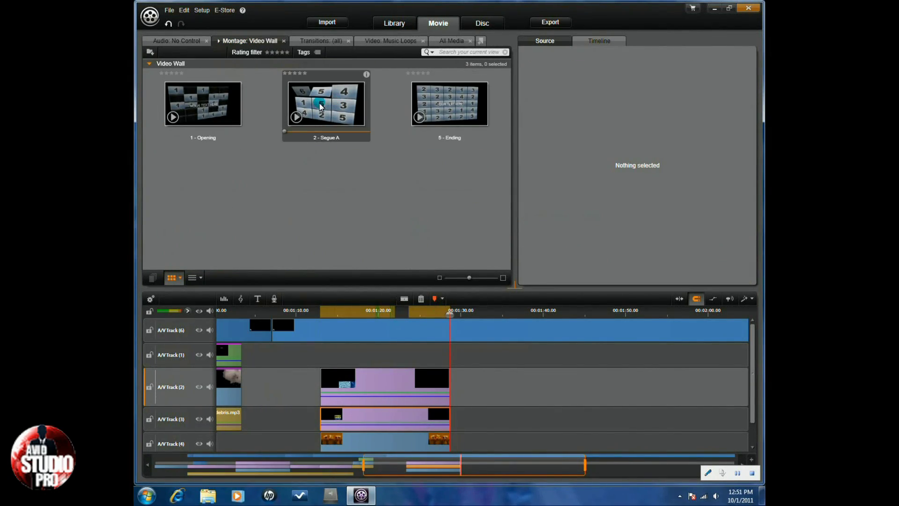
left_click_drag(321, 106, 455, 412)
Open the Segue A montage clip on A/V Track (3) for editing
left_click(396, 445)
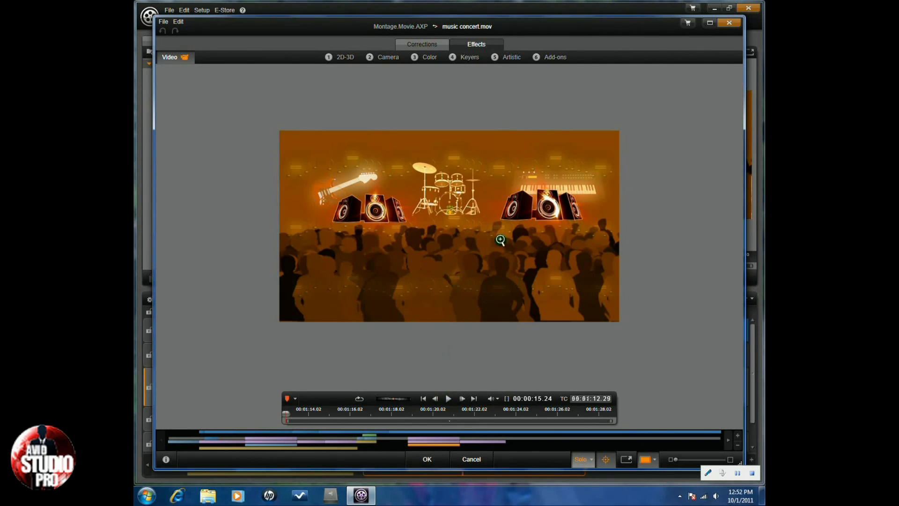
left_click(729, 23)
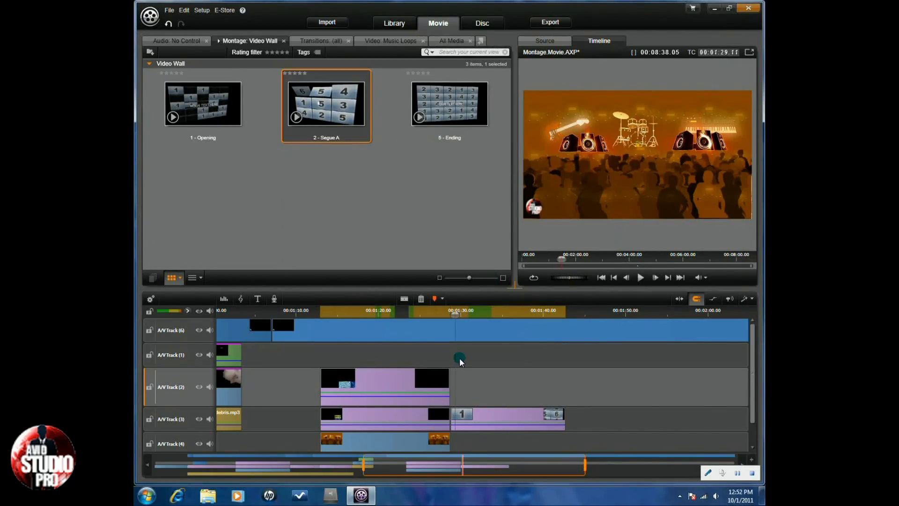
left_click(490, 414)
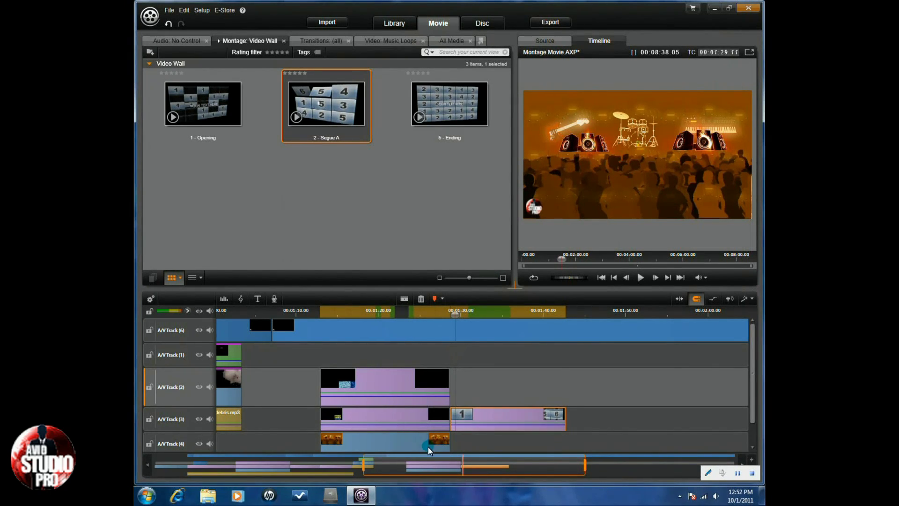
left_click(503, 414)
left_click_drag(494, 427, 497, 420)
double_click(496, 420)
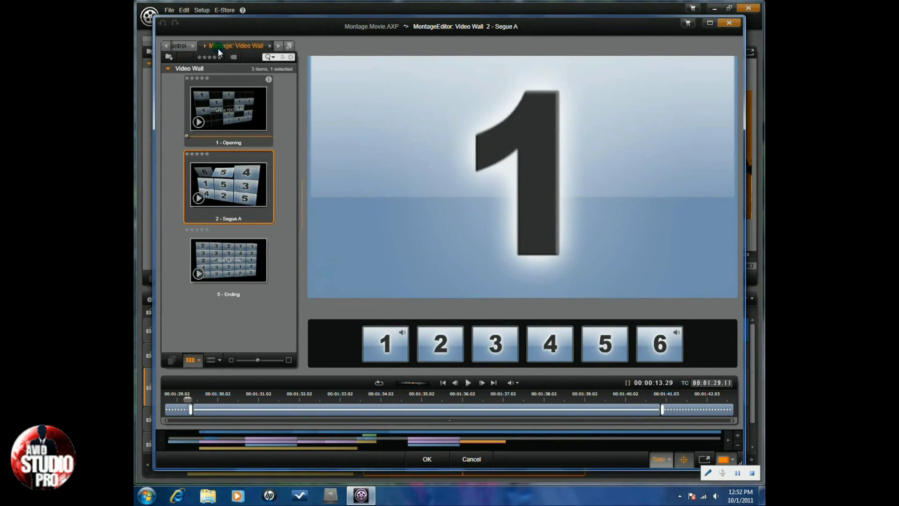
Switch the editor library to Video: Music Loops and place music concert.mov in slot 1
left_click(164, 47)
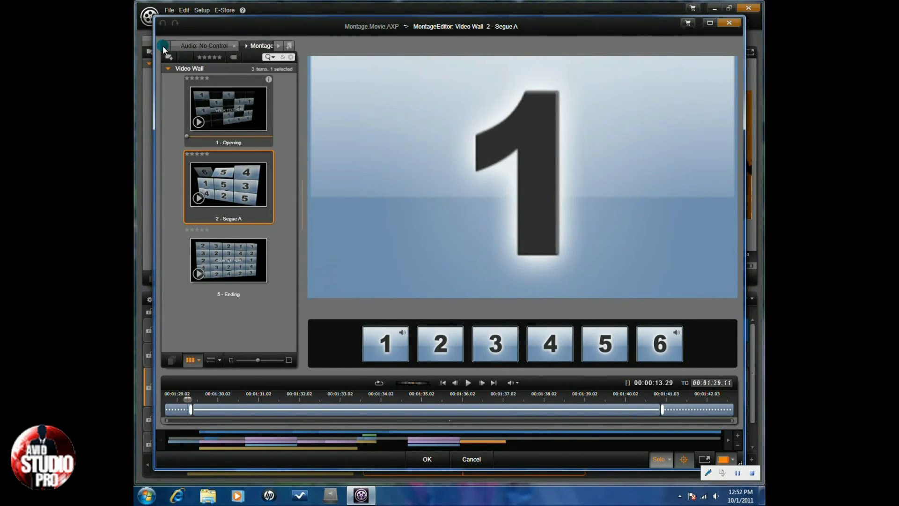
left_click(278, 46)
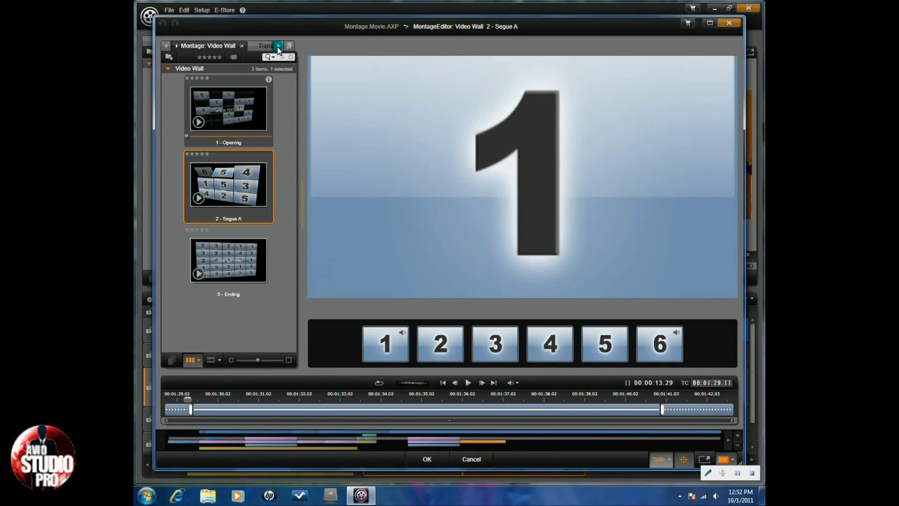
left_click(255, 47)
left_click(278, 47)
left_click(278, 46)
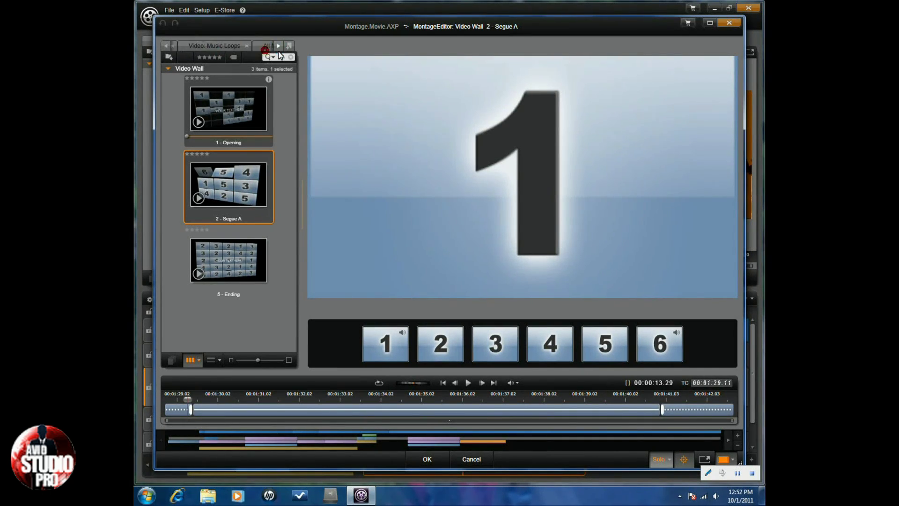
left_click(203, 48)
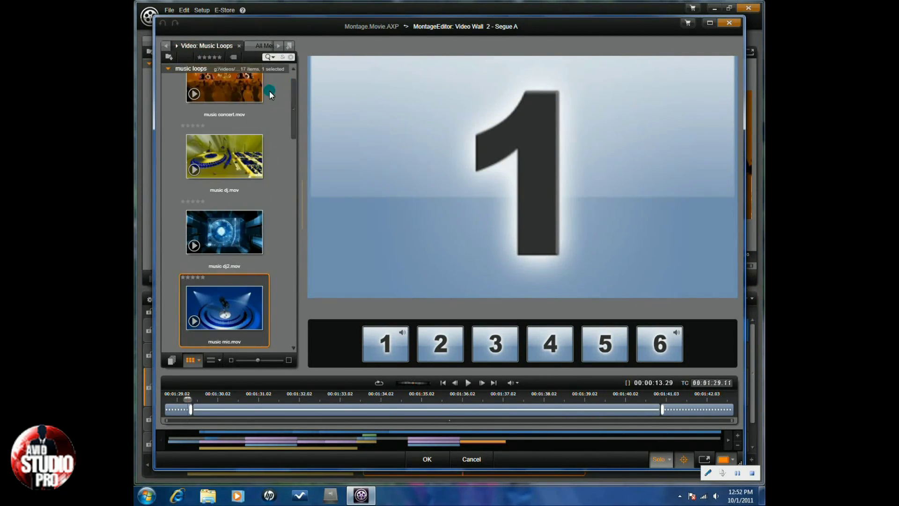
left_click_drag(221, 87, 372, 341)
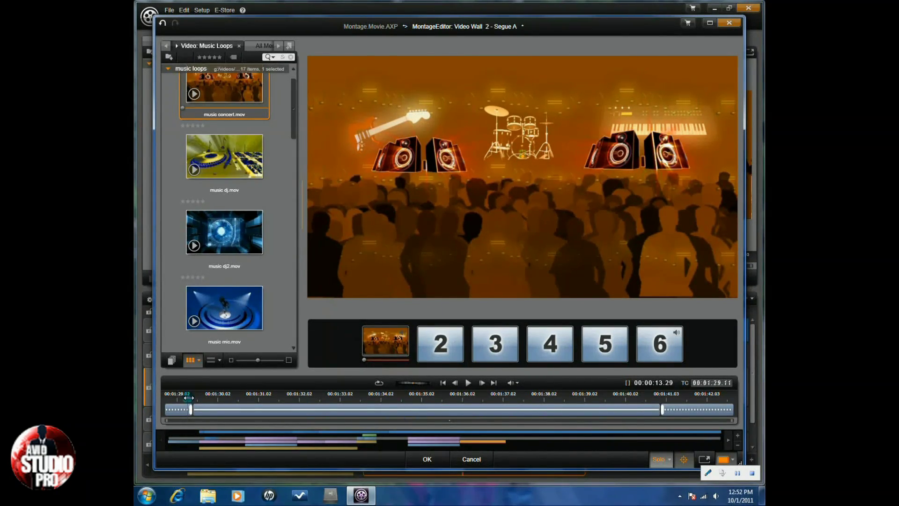
Add music concert.mov to slot 6 as well and confirm the Video Wall edits with OK
left_click_drag(257, 400, 594, 411)
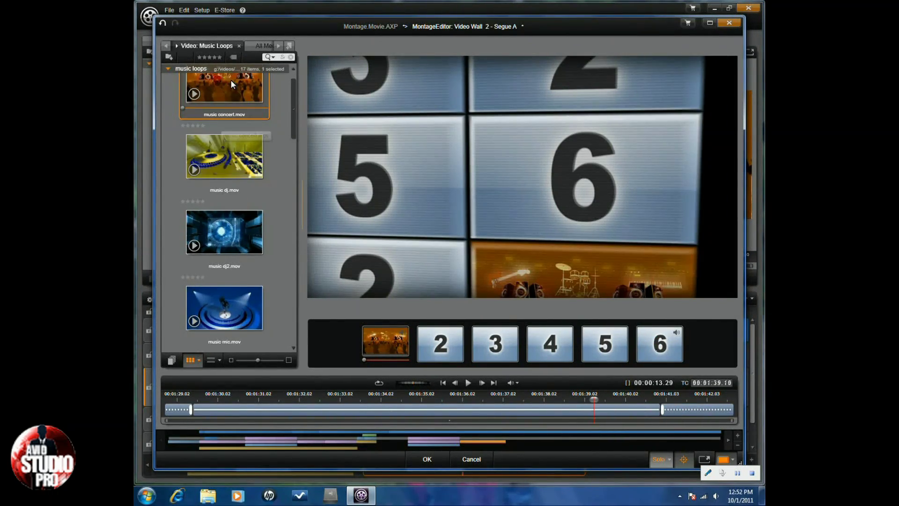
left_click_drag(229, 82, 652, 369)
left_click(428, 460)
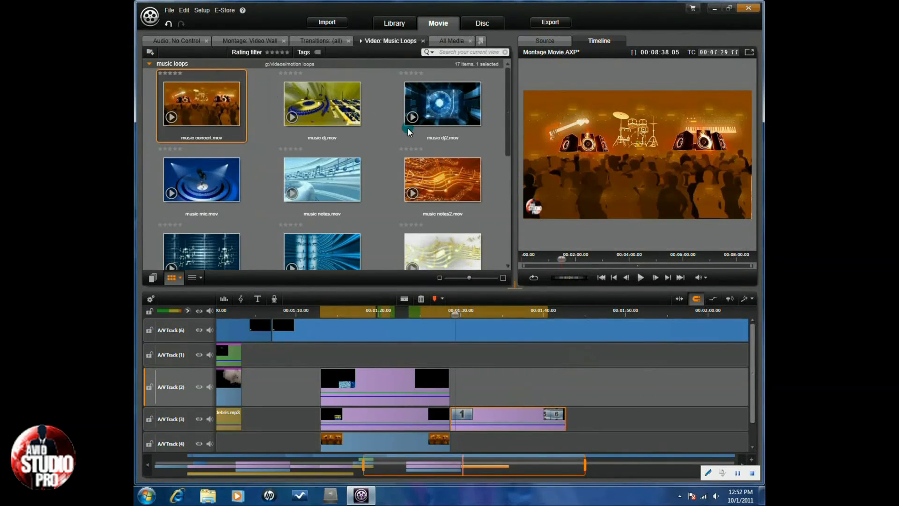
Add 5 Quad Box 1 from Multilayer Mix Animation after Segue A on A/V Track (3)
left_click(234, 41)
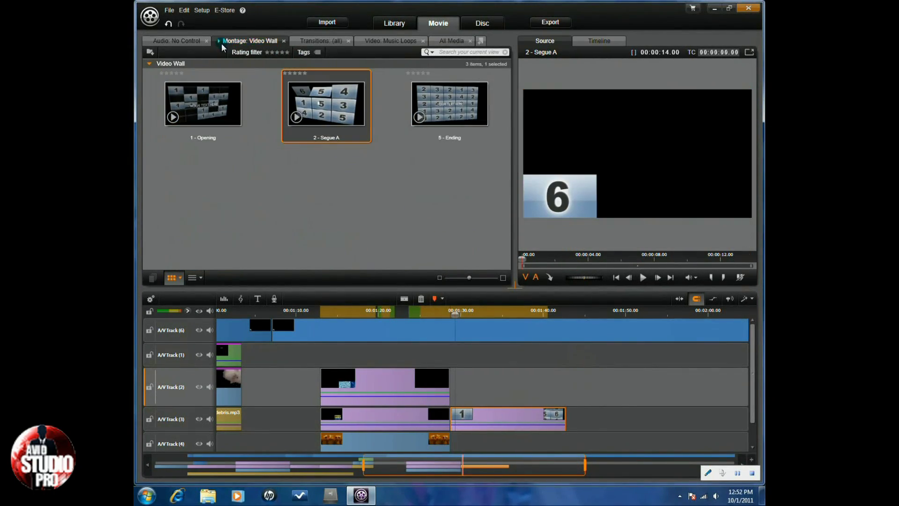
left_click(219, 41)
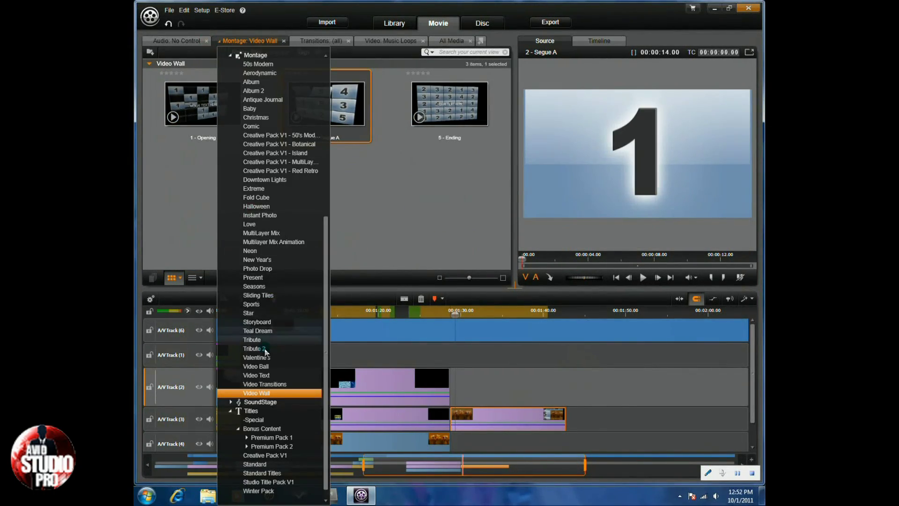
left_click(263, 243)
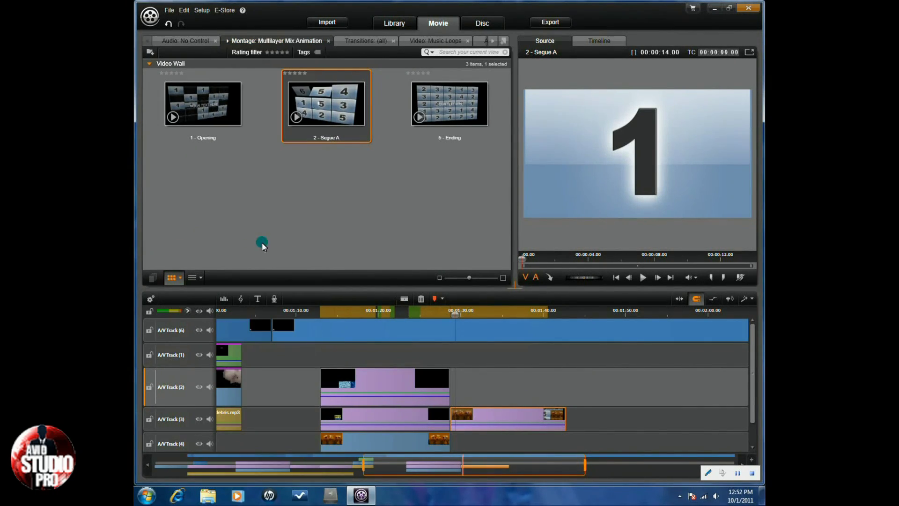
left_click_drag(506, 105, 508, 151)
left_click(459, 99)
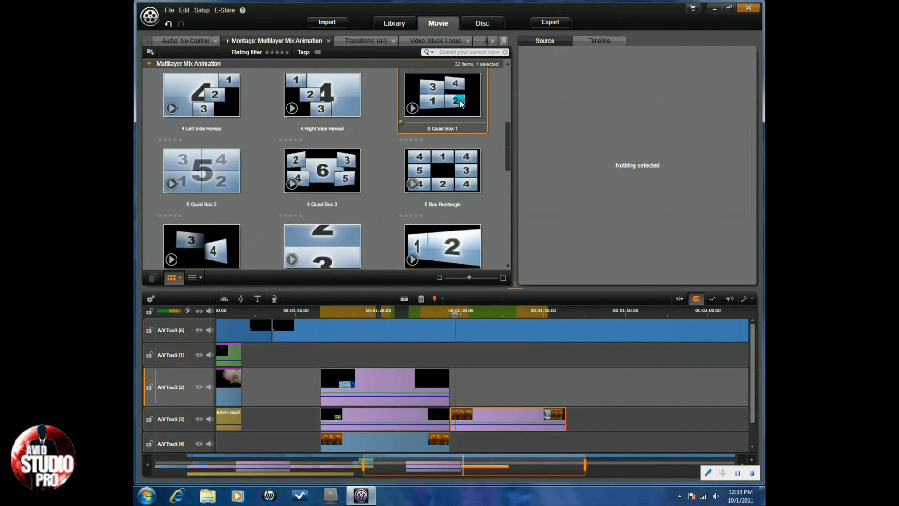
left_click_drag(440, 91, 618, 418)
Scrub the playhead to the new montage's end and open 5 Quad Box 1 for editing
left_click_drag(575, 317, 568, 351)
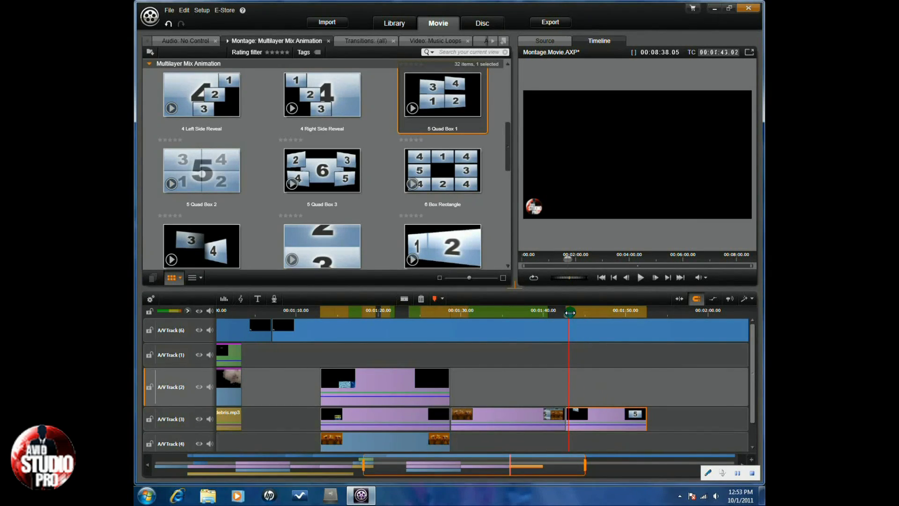
left_click_drag(569, 312, 645, 315)
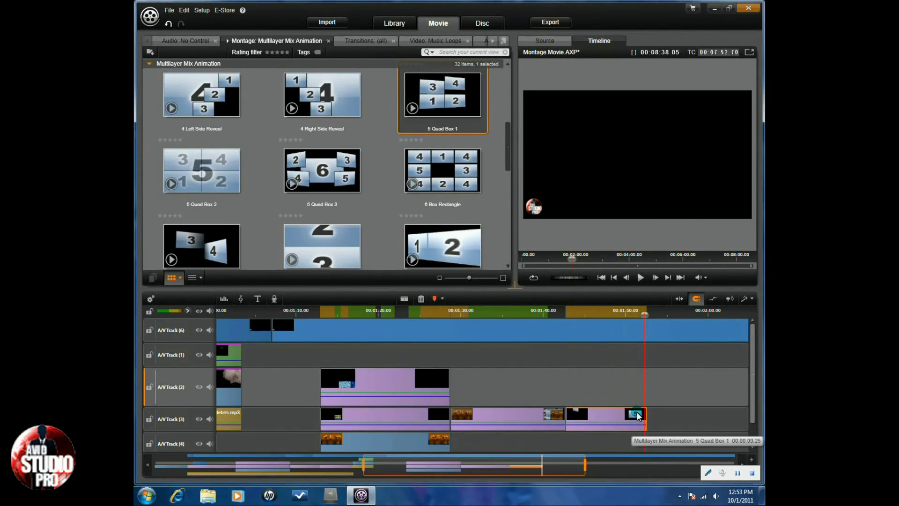
left_click(600, 418)
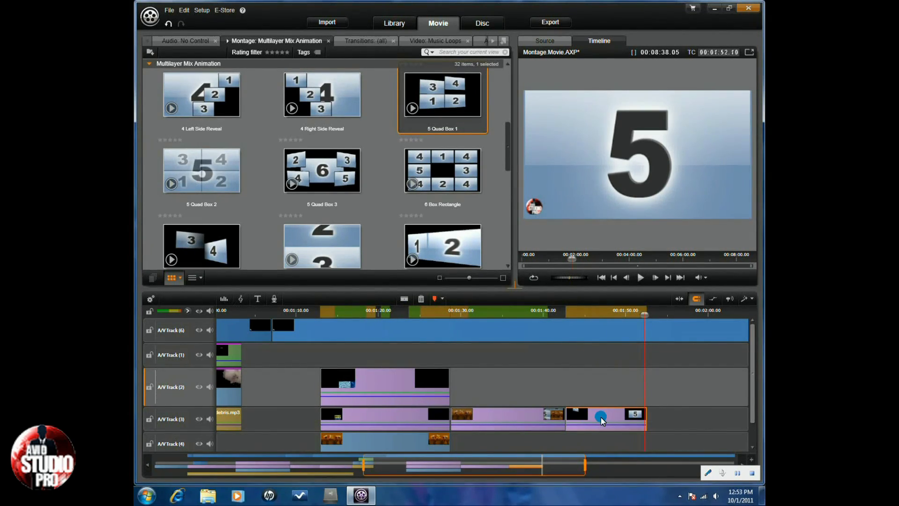
double_click(602, 419)
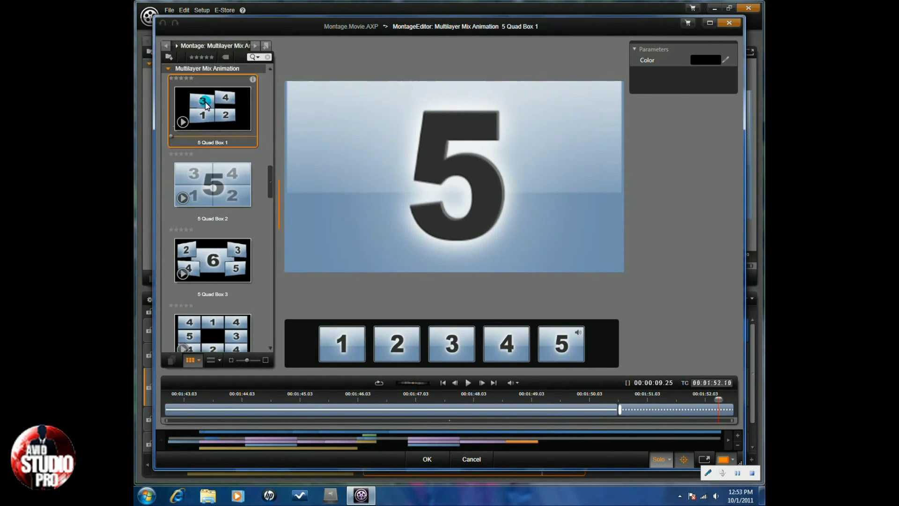
From the Video: Music Loops library, put music mic.mov into Quad Box slot 5 and confirm
left_click(165, 47)
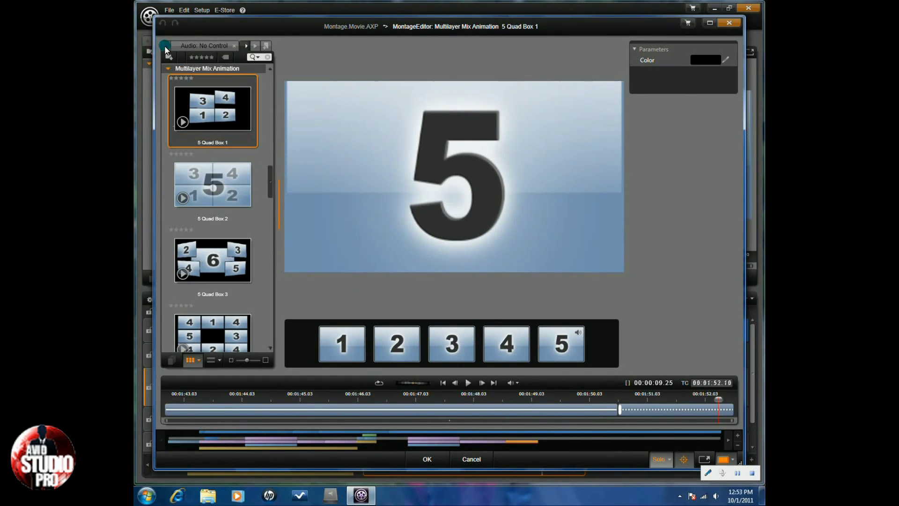
left_click(254, 47)
left_click(254, 47)
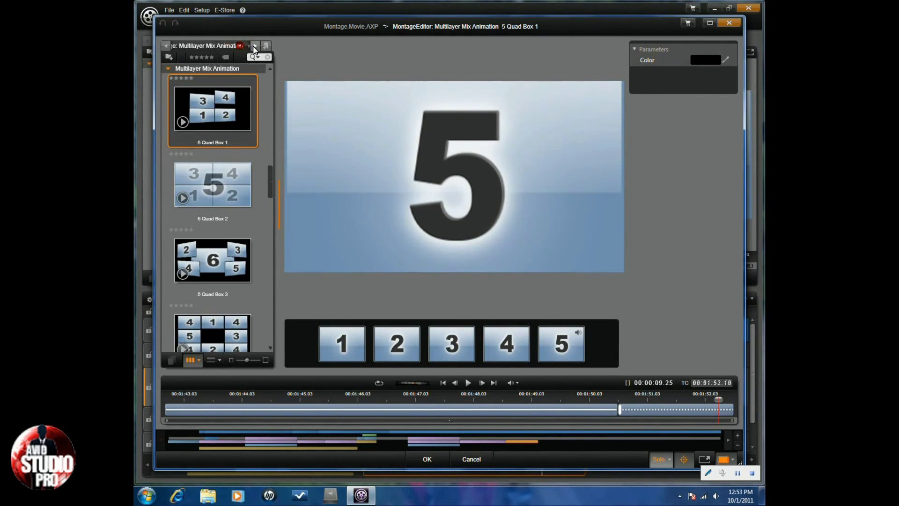
left_click(255, 47)
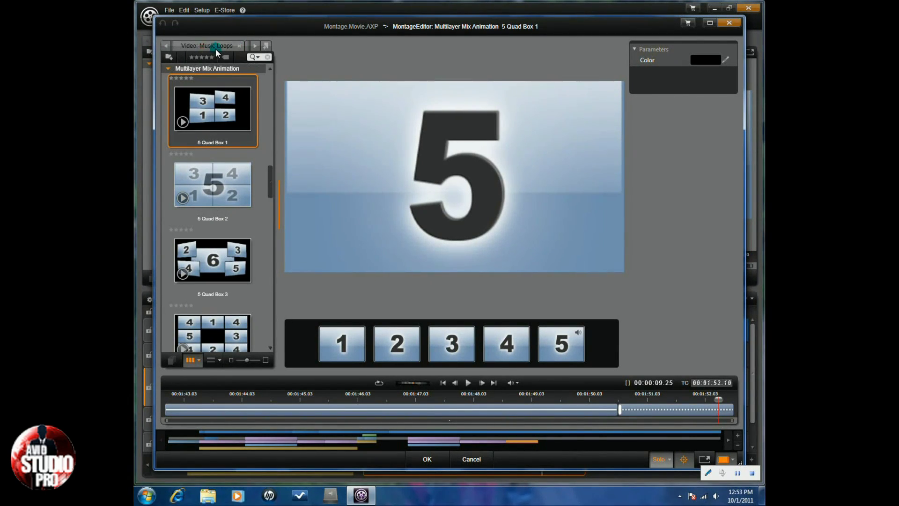
left_click_drag(207, 301, 557, 338)
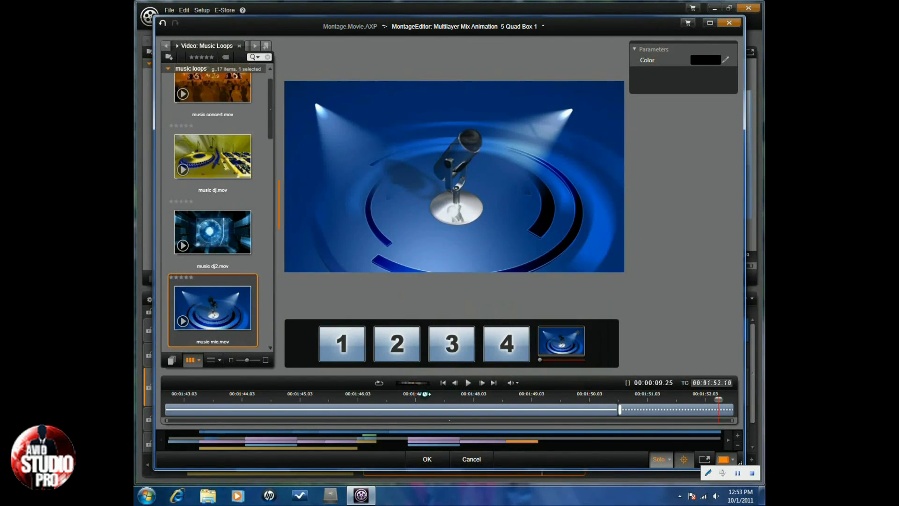
left_click(427, 459)
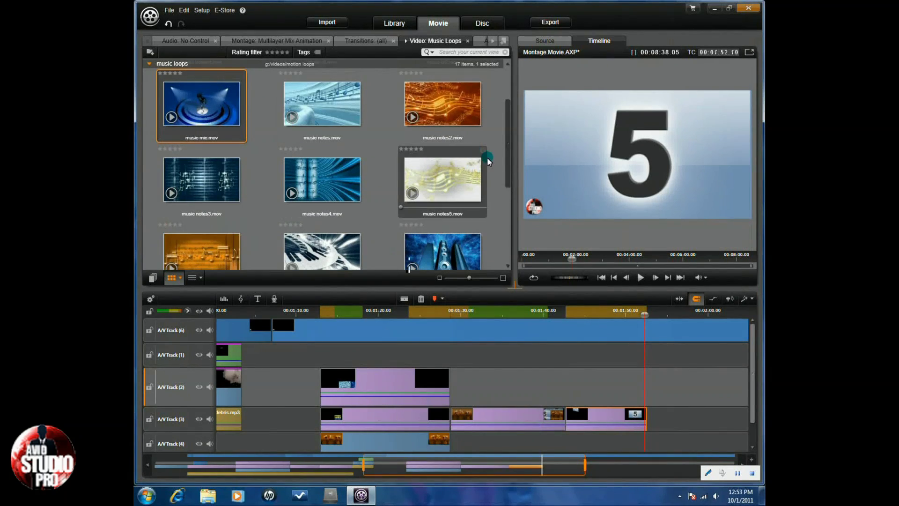
Place the Shatter template from Multilayer Mix Animation after 5 Quad Box 1 on A/V Track 3
left_click_drag(508, 118, 508, 78)
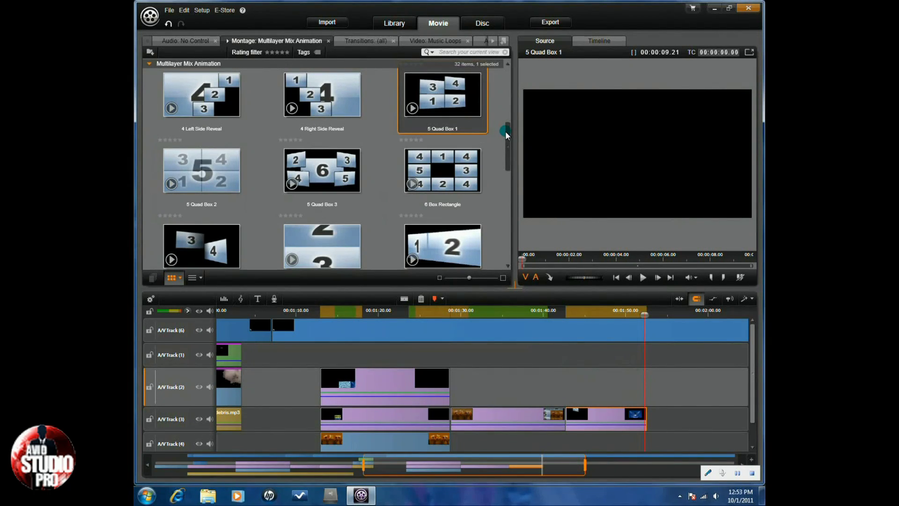
left_click_drag(508, 134, 509, 239)
left_click_drag(442, 159, 657, 413)
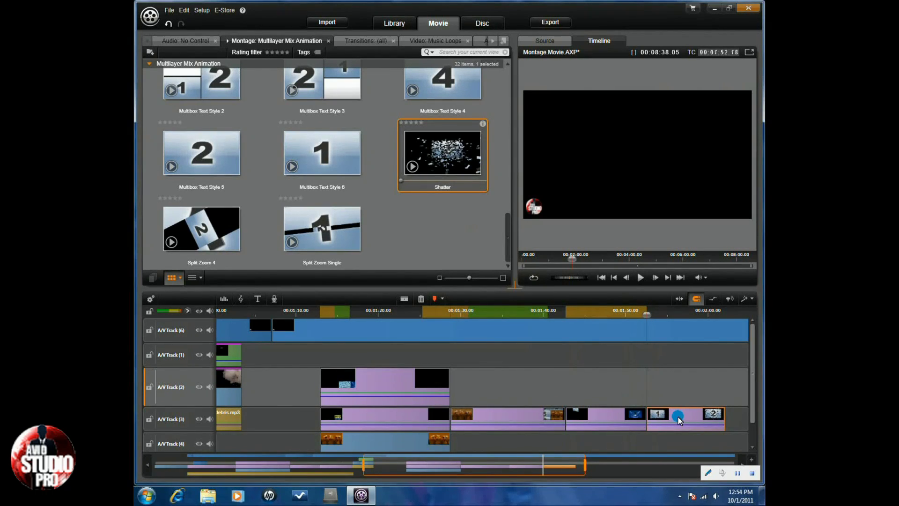
Fill Shatter slot 1 with music mic.mov and slot 2 with music dj2.mov, then confirm
double_click(678, 416)
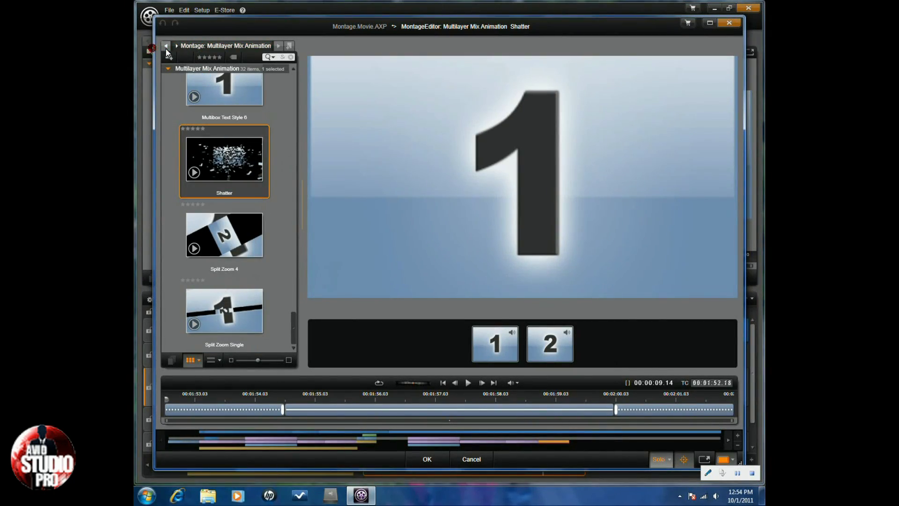
left_click(279, 46)
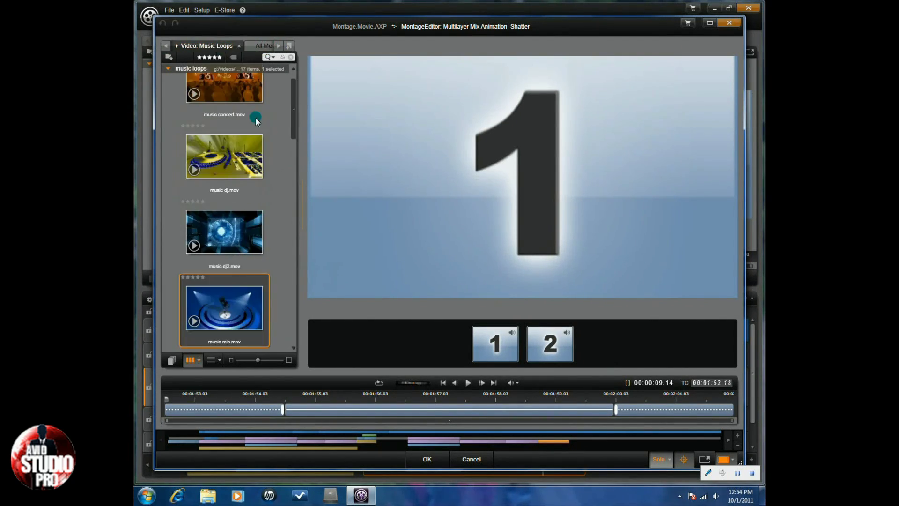
left_click_drag(269, 314, 490, 350)
left_click_drag(490, 414, 490, 415)
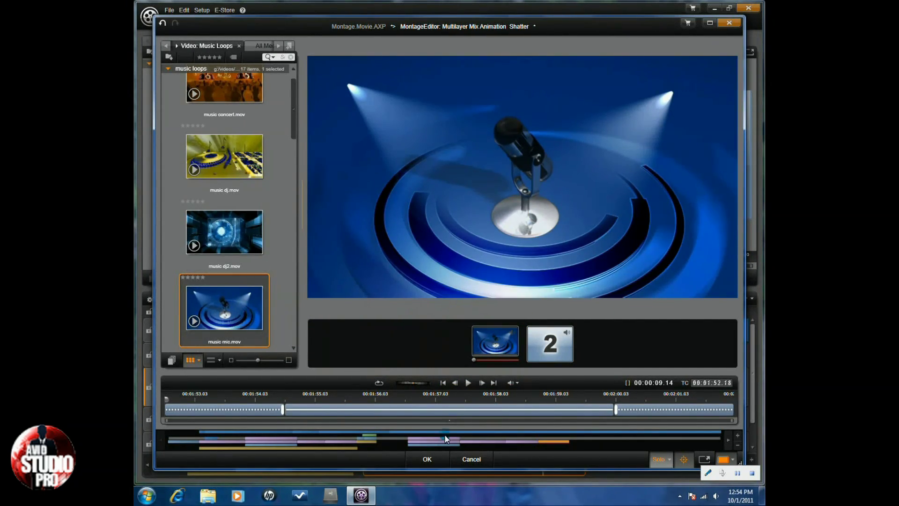
left_click_drag(223, 228, 485, 406)
left_click(427, 458)
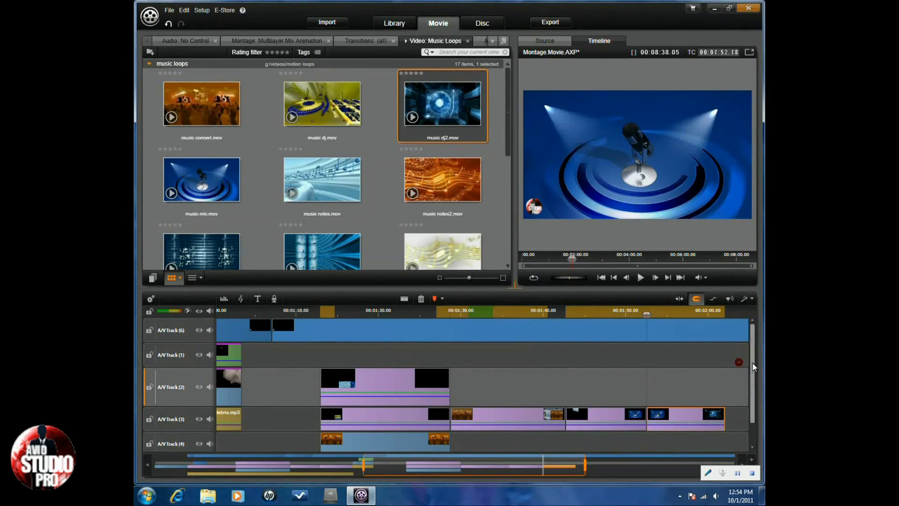
scroll(747, 424, "down", 1)
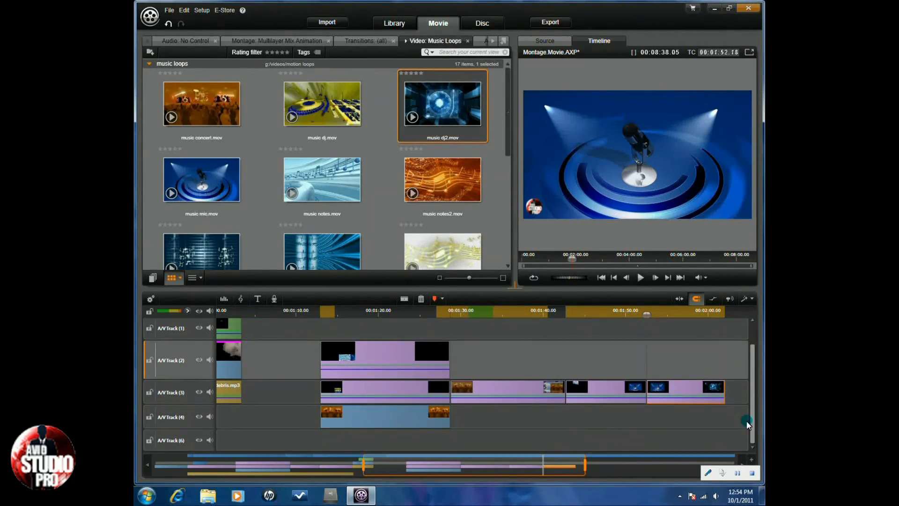
right_click(187, 439)
mouse_move(220, 449)
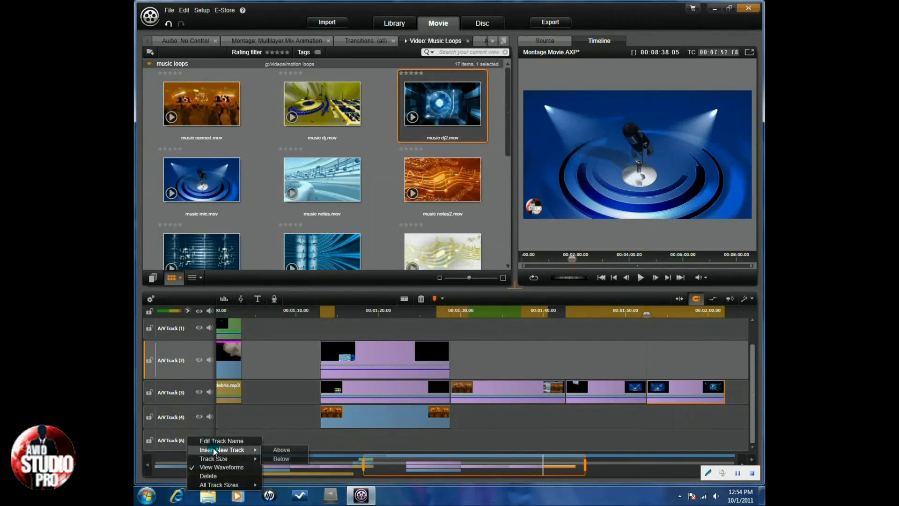
left_click(277, 458)
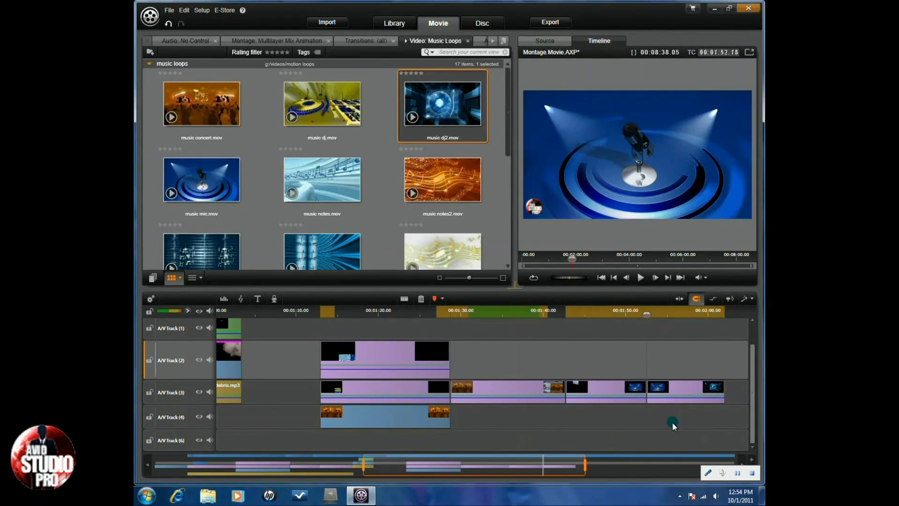
scroll(753, 398, "up", 1)
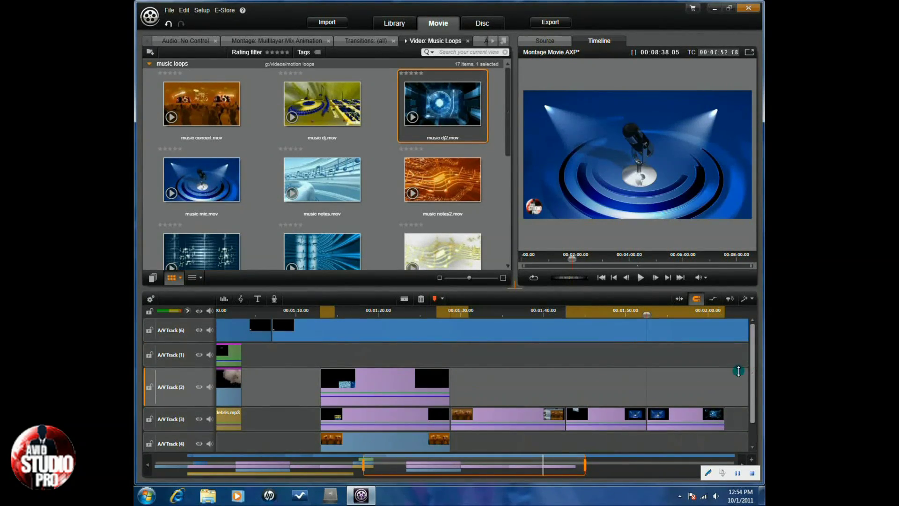